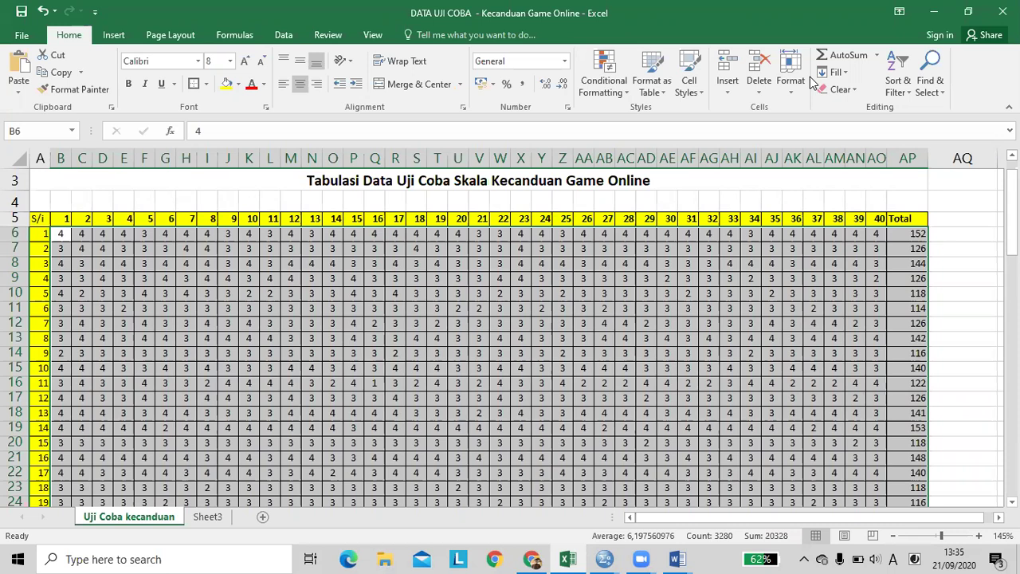
# Copy the item scores in B6:AO85 of the Uji Coba kecanduan sheet, leaving out the Total column.
pyautogui.click(339, 279)
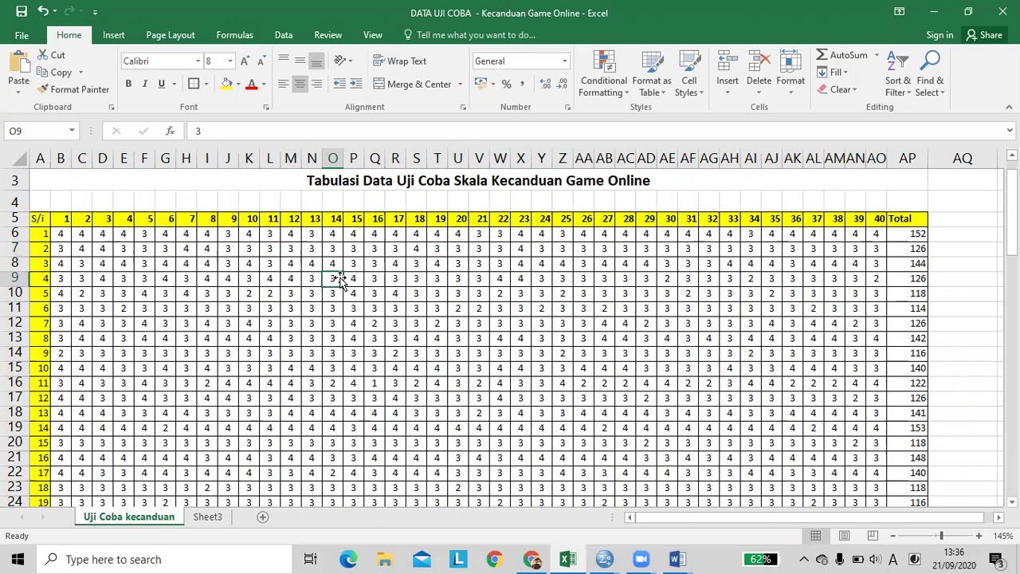
pyautogui.click(61, 236)
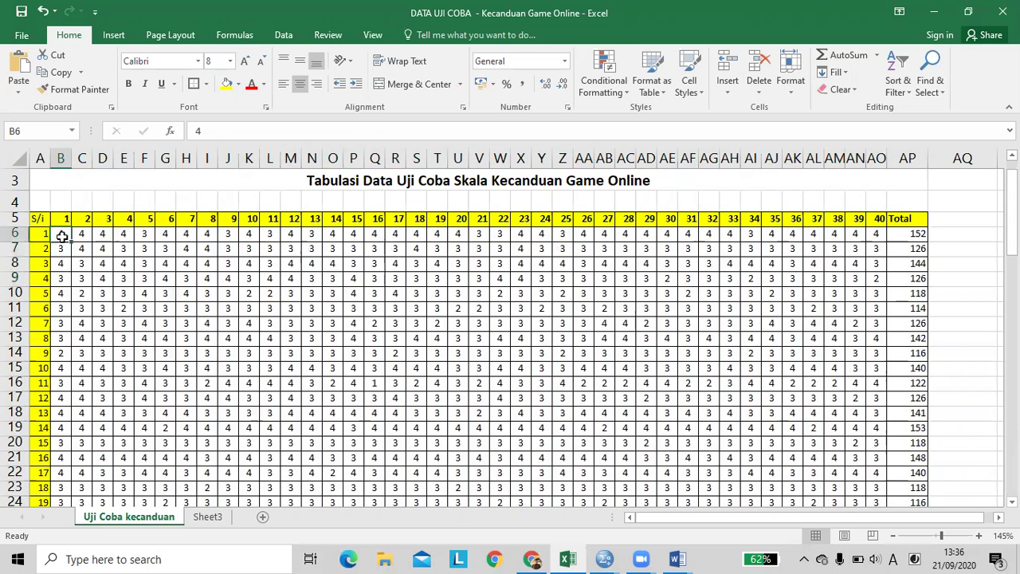
pyautogui.moveTo(61, 236); pyautogui.dragTo(874, 475)
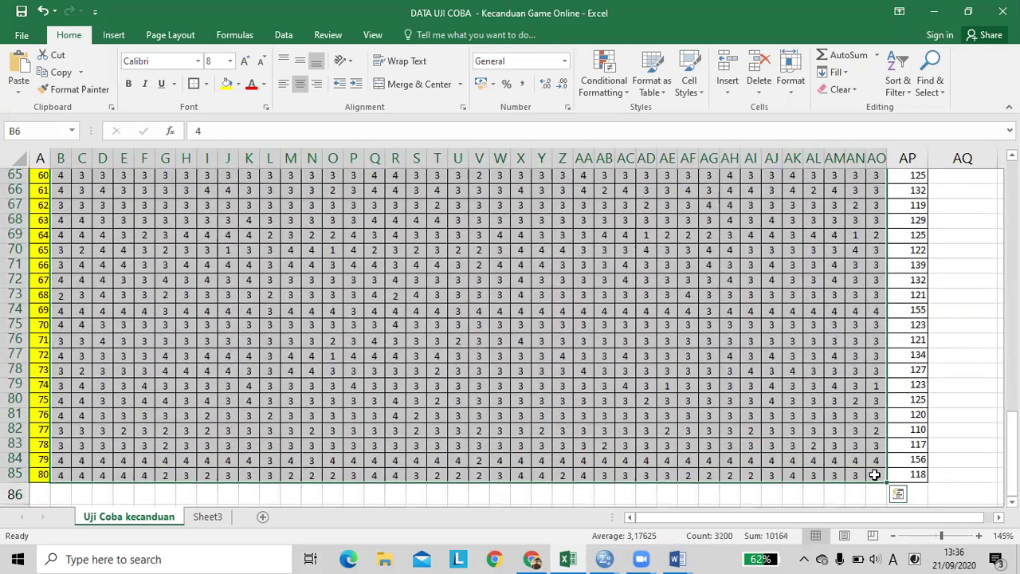
pyautogui.moveTo(1012, 446); pyautogui.dragTo(1011, 208)
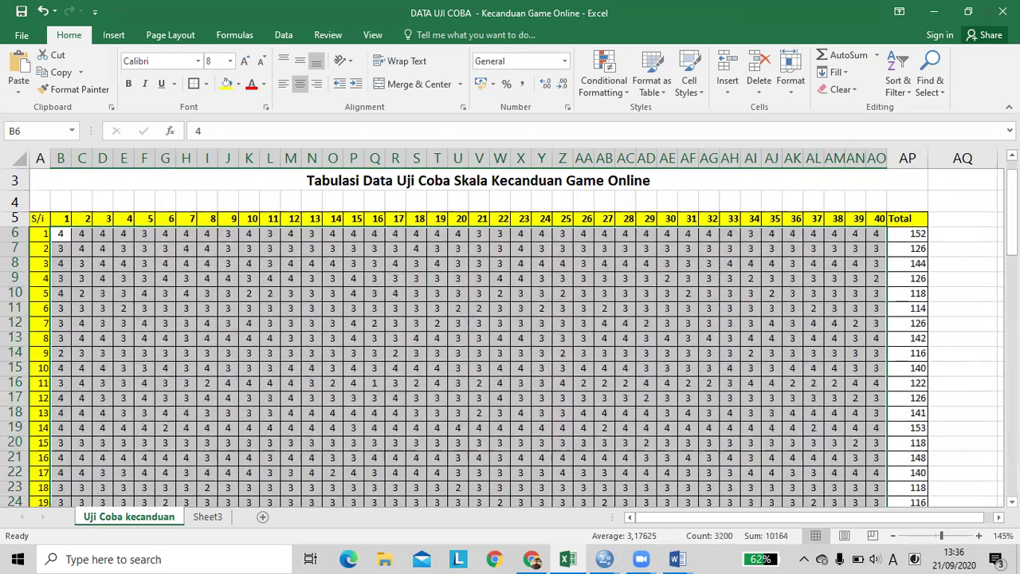
pyautogui.hotkey('ctrl', 'c')
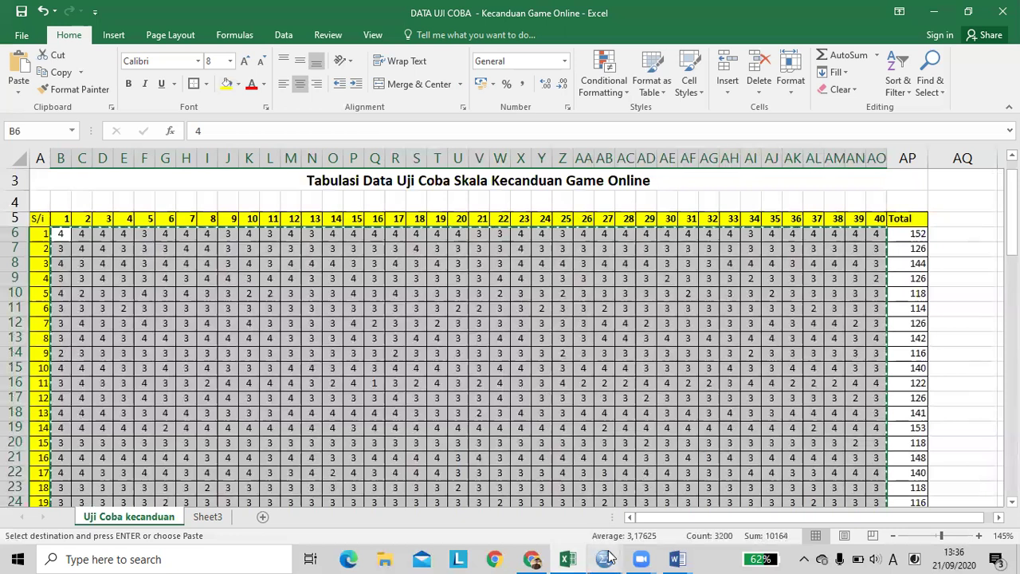
# Switch to the empty SPSS Data Editor and paste the copied scores starting at row 1 of the first variable.
pyautogui.moveTo(607, 558)
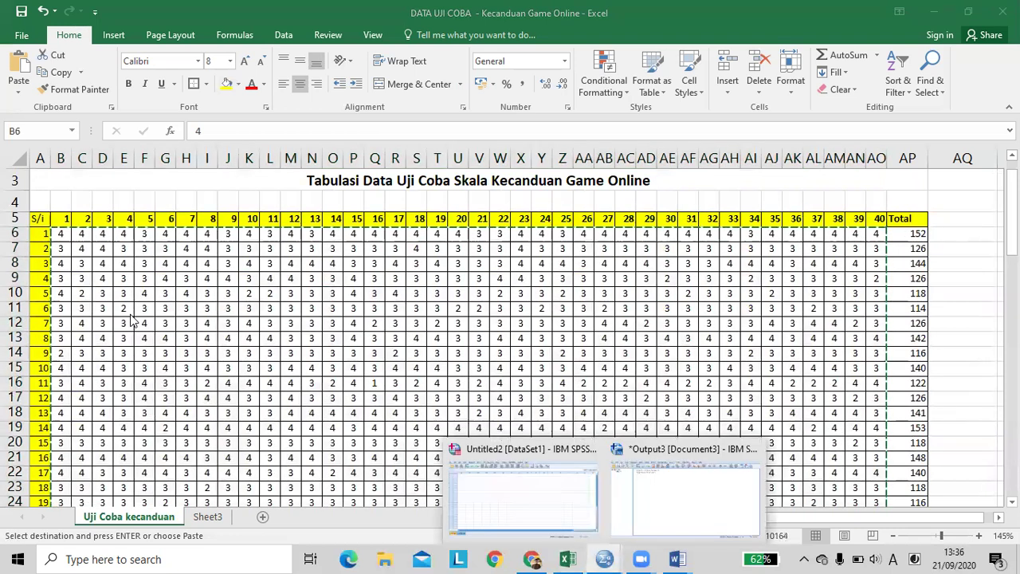
pyautogui.click(476, 471)
pyautogui.click(83, 110)
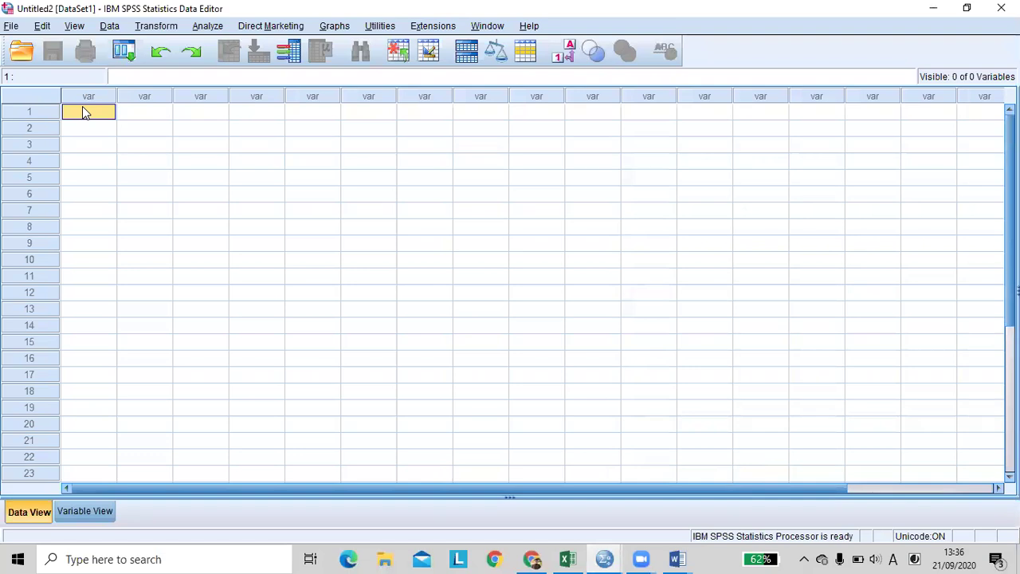
pyautogui.hotkey('ctrl', 'v')
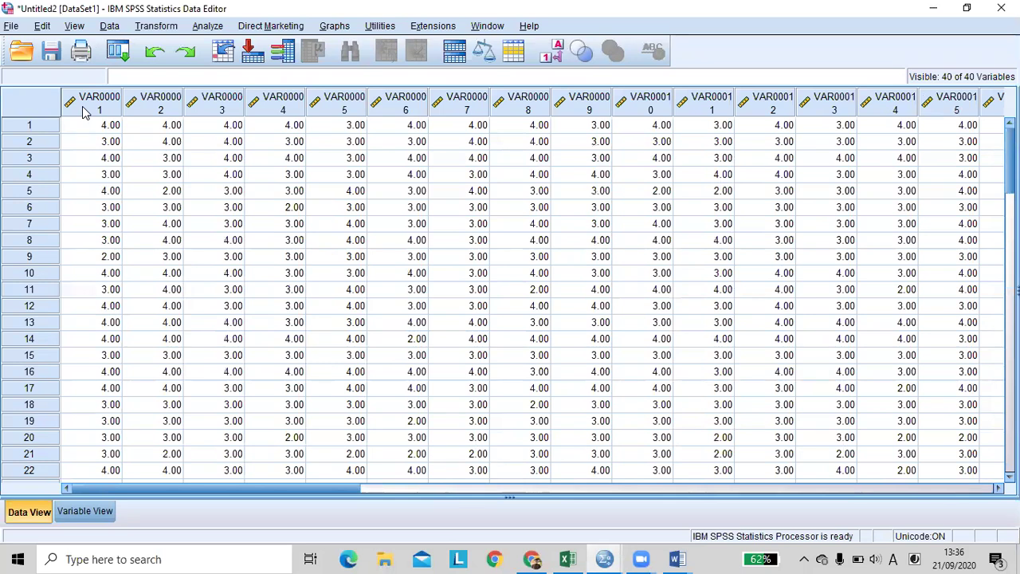
# Start a Reliability Analysis and add all variables to the analysed items.
pyautogui.click(207, 26)
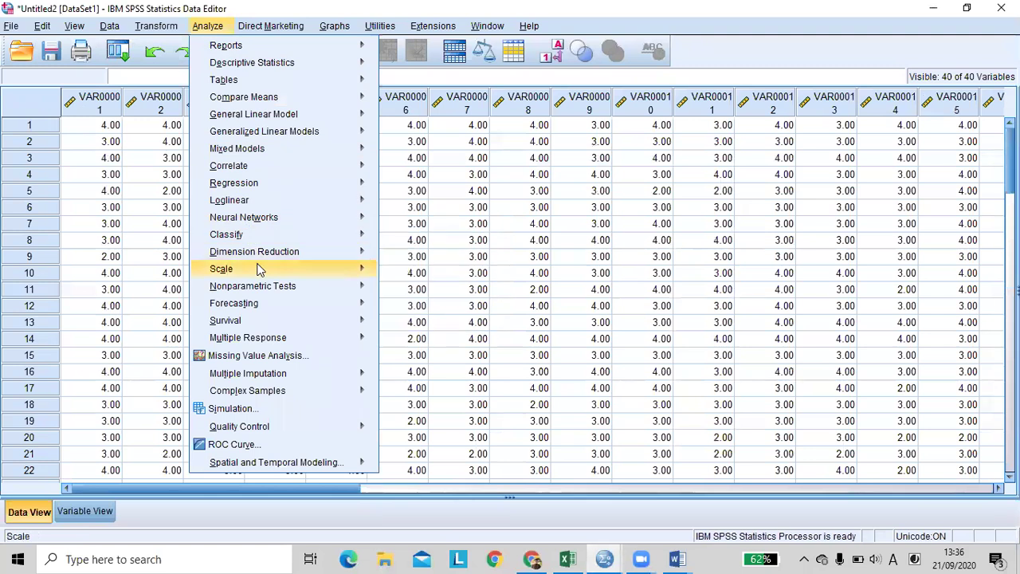
pyautogui.moveTo(259, 271)
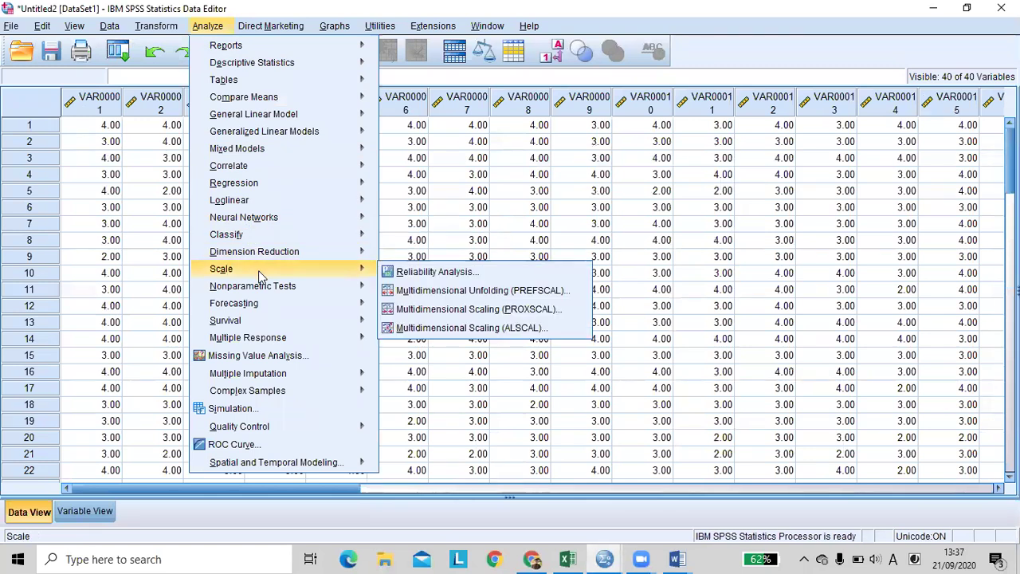
pyautogui.click(207, 28)
pyautogui.click(207, 29)
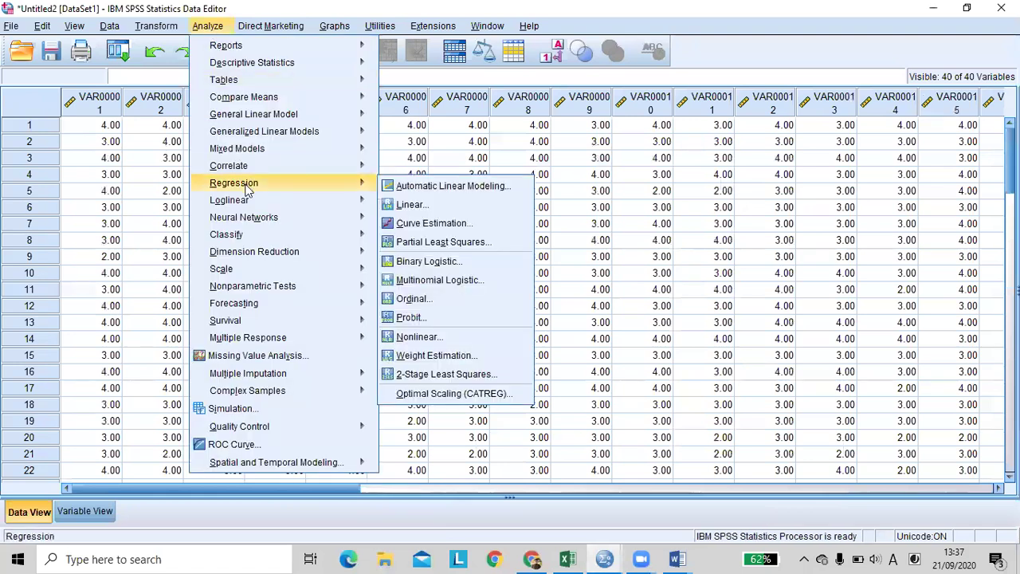
pyautogui.moveTo(257, 271)
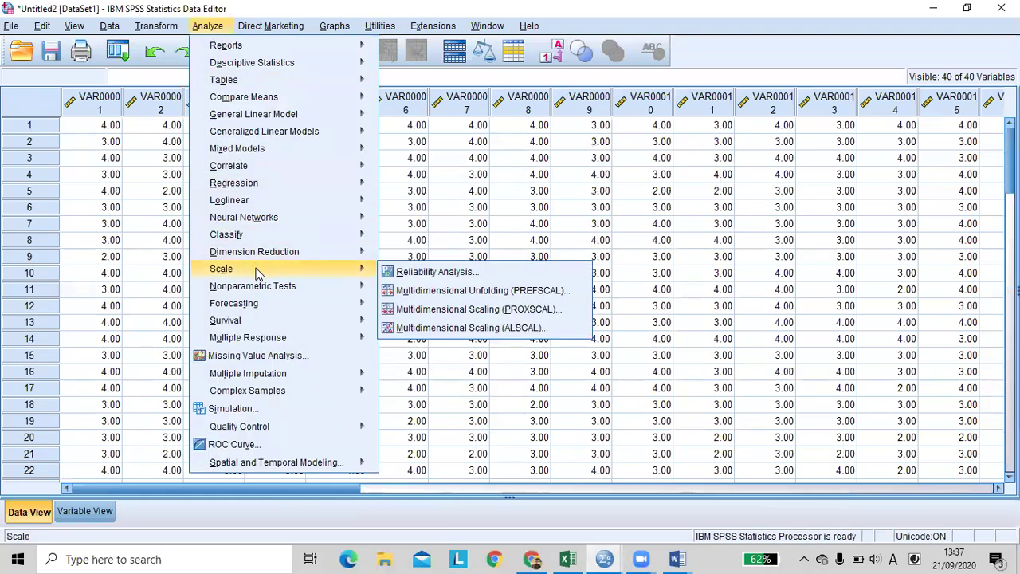
pyautogui.click(474, 277)
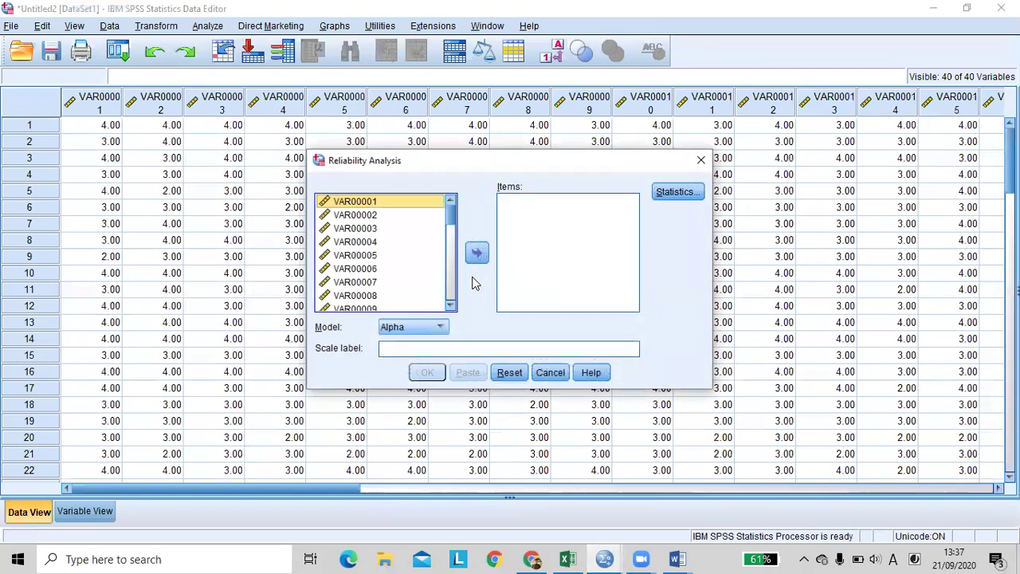
pyautogui.hotkey('ctrl', 'a')
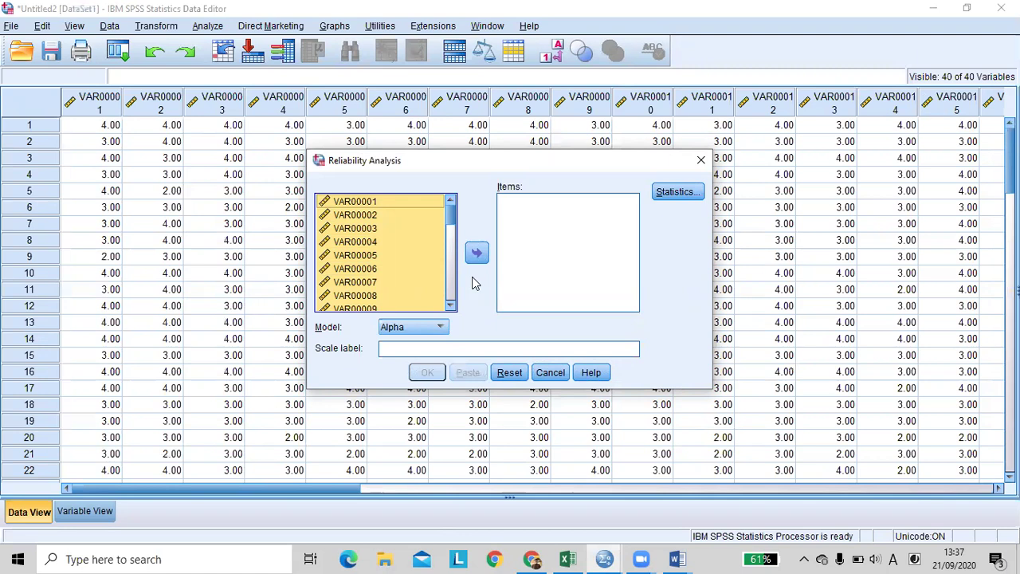
pyautogui.click(477, 254)
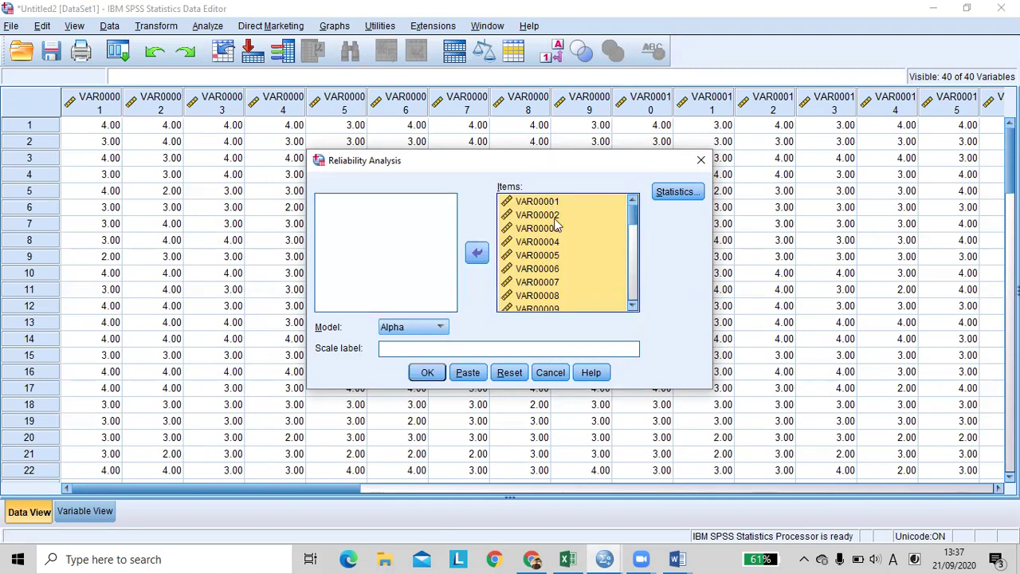
# Request the Item and Scale if item deleted descriptives plus inter-item Correlations, and run the reliability analysis with the Alpha model.
pyautogui.click(678, 192)
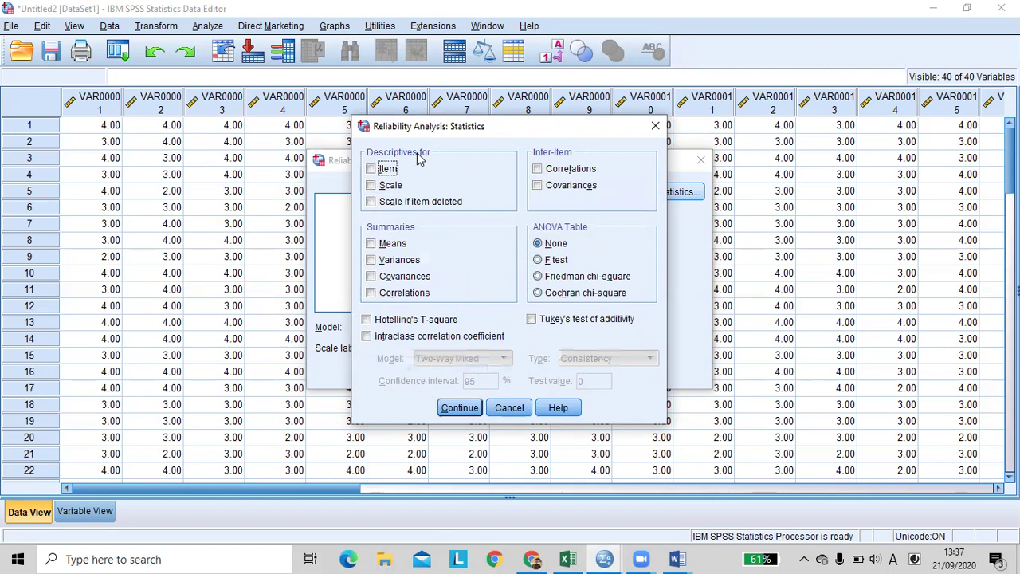
pyautogui.click(387, 170)
pyautogui.click(392, 206)
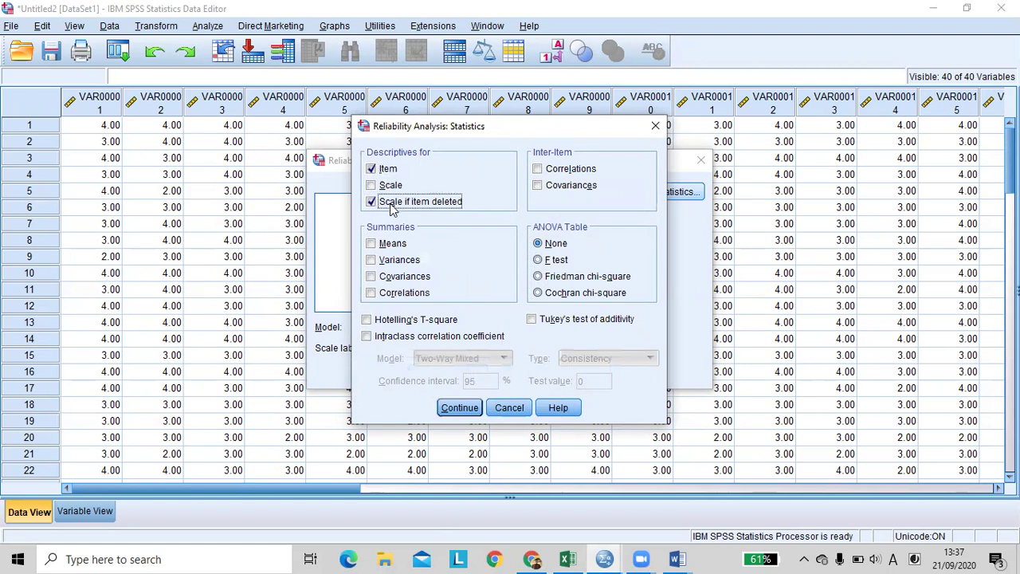
pyautogui.click(591, 173)
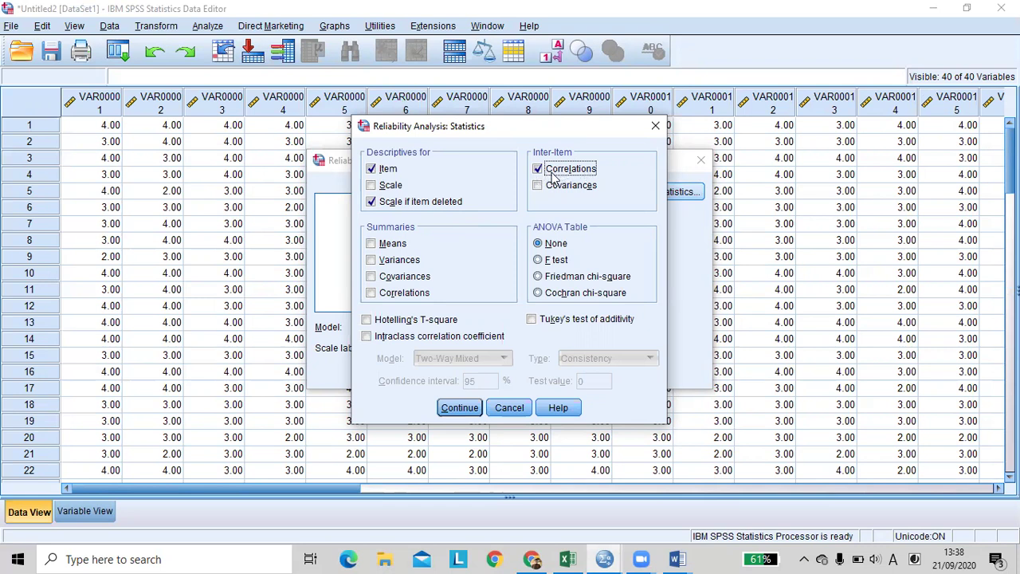
pyautogui.click(462, 409)
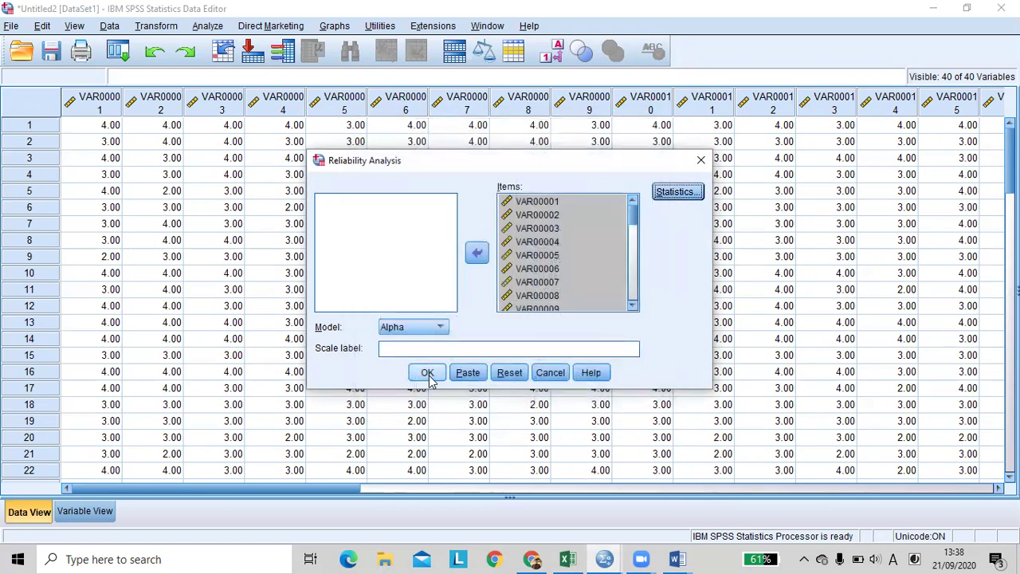
pyautogui.click(427, 374)
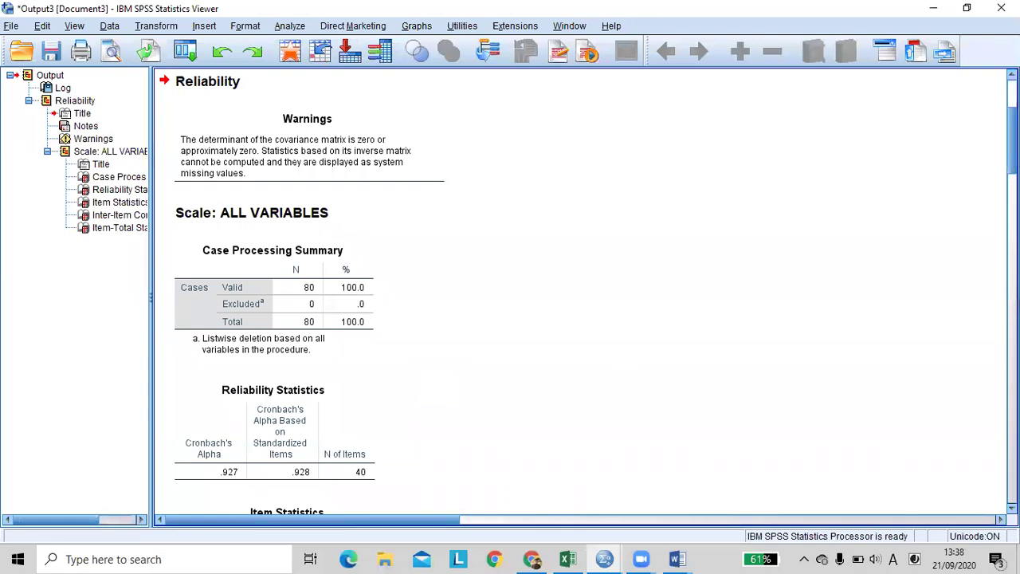
# Examine the reliability output, especially the Case Processing Summary, Cronbach's Alpha in Reliability Statistics, and the Item Statistics table.
pyautogui.scroll(-8, 588, 293)
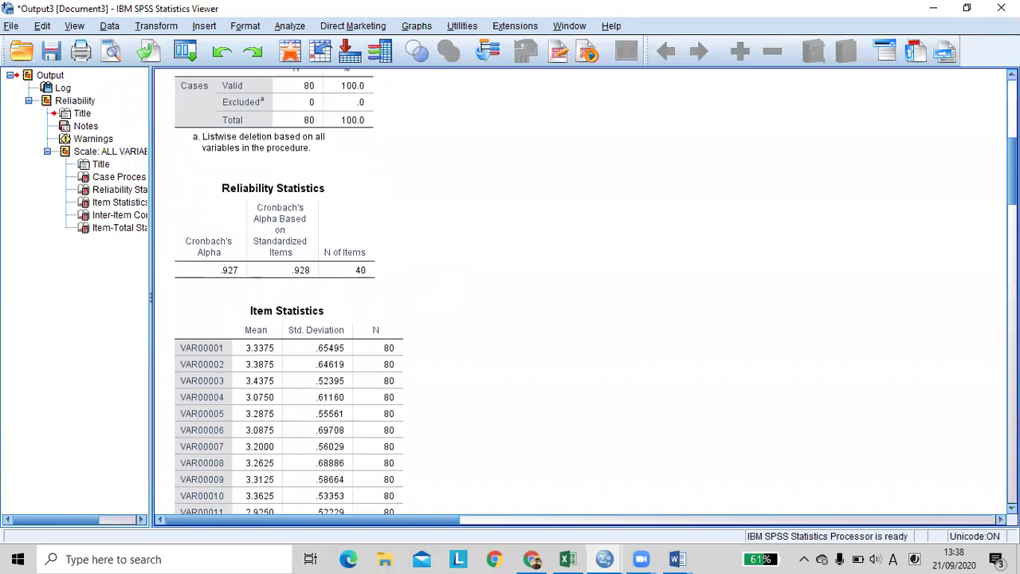
pyautogui.click(363, 133)
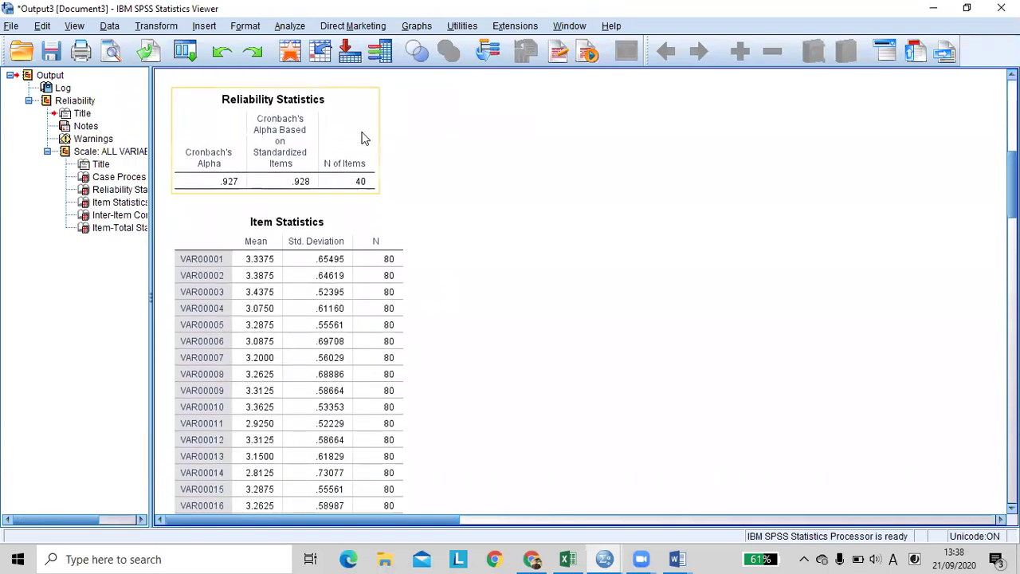
pyautogui.scroll(7, 422, 142)
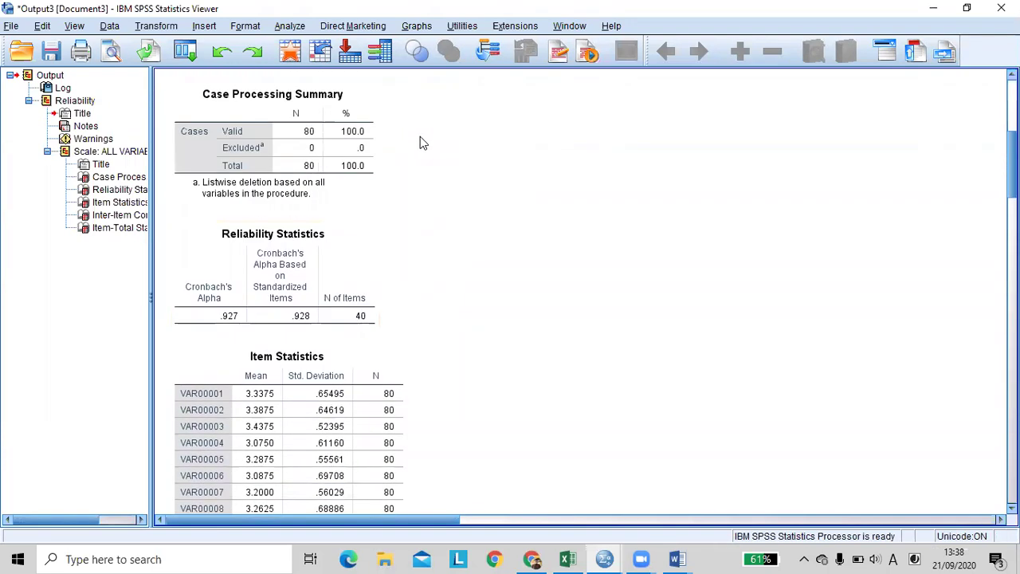
pyautogui.scroll(4, 420, 136)
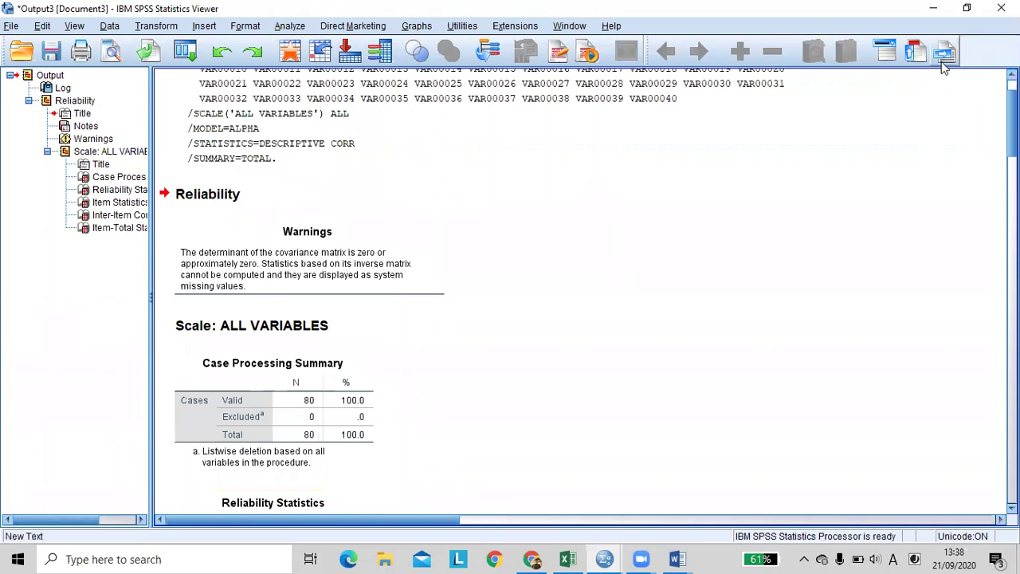
pyautogui.scroll(-11, 581, 291)
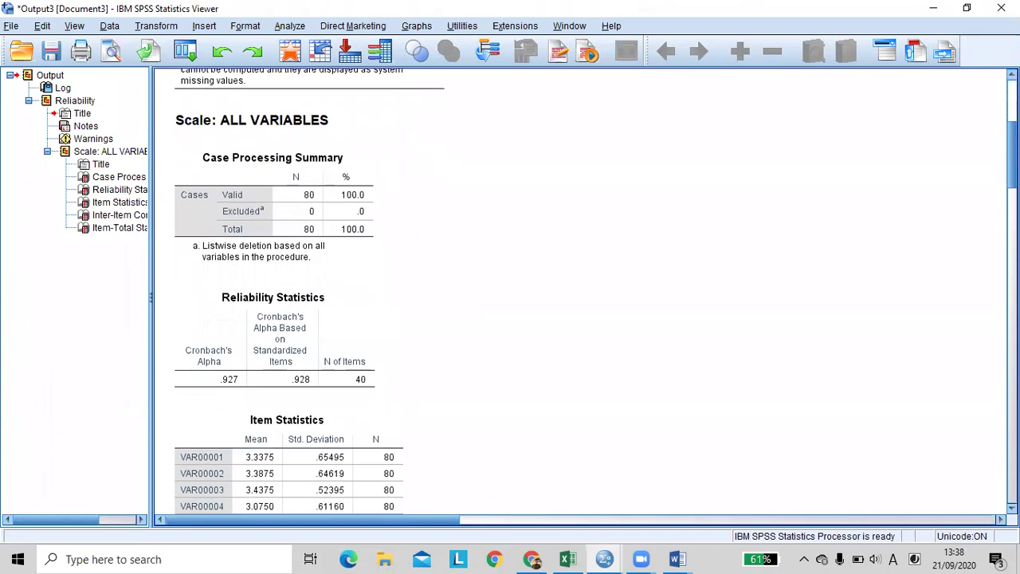
pyautogui.scroll(-2, 522, 73)
pyautogui.scroll(2, 521, 73)
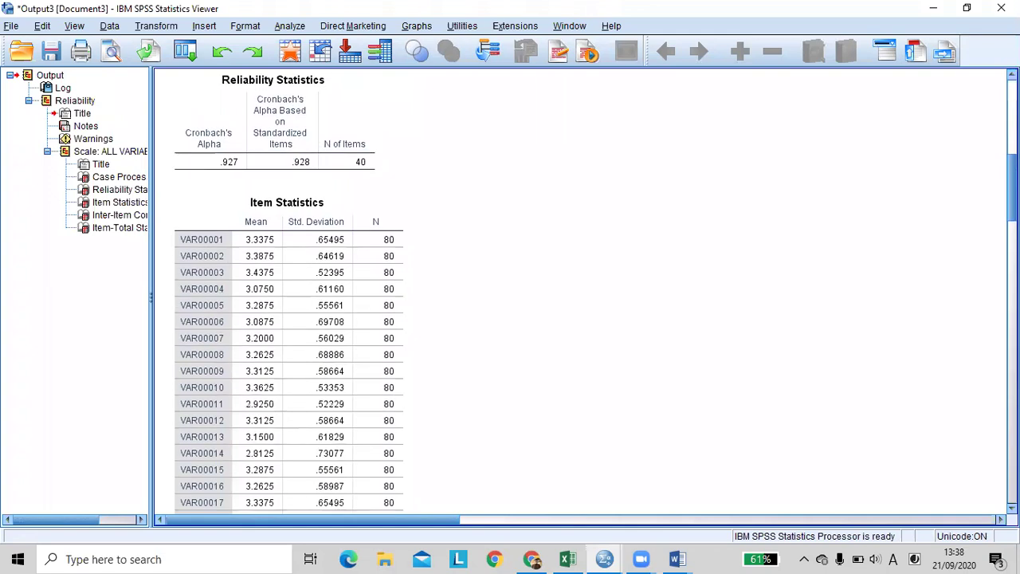
pyautogui.click(291, 118)
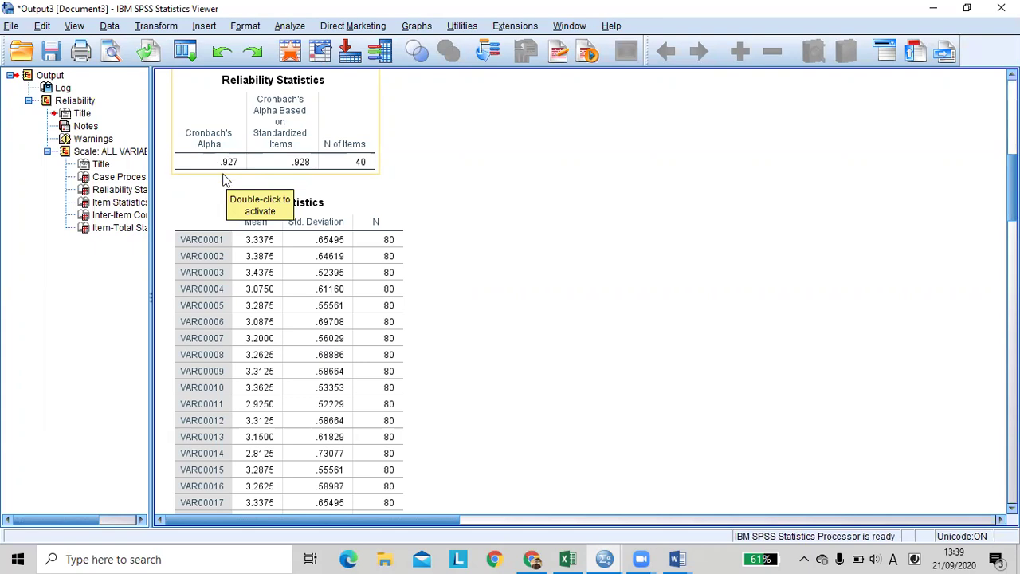
# Switch to the Excel workbook and enter the category label "Sangat Tinggi" in cell H5 of Sheet3.
pyautogui.click(571, 558)
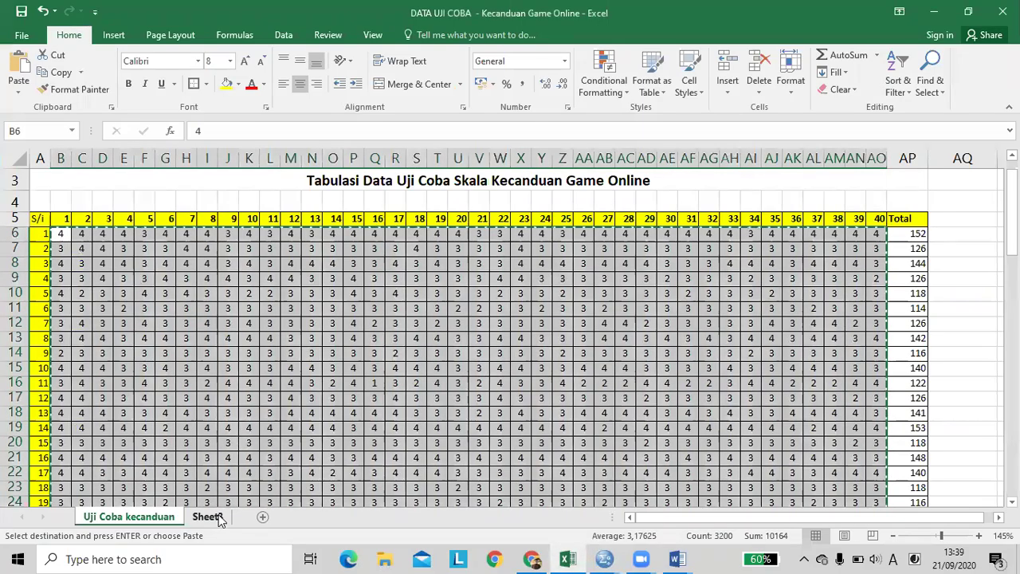
pyautogui.click(209, 518)
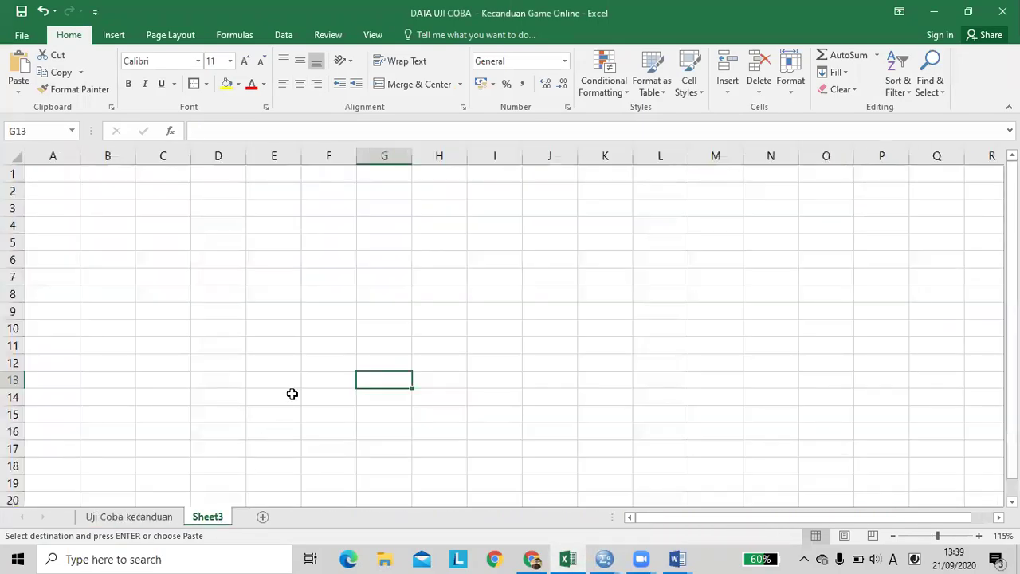
pyautogui.click(321, 308)
pyautogui.click(455, 244)
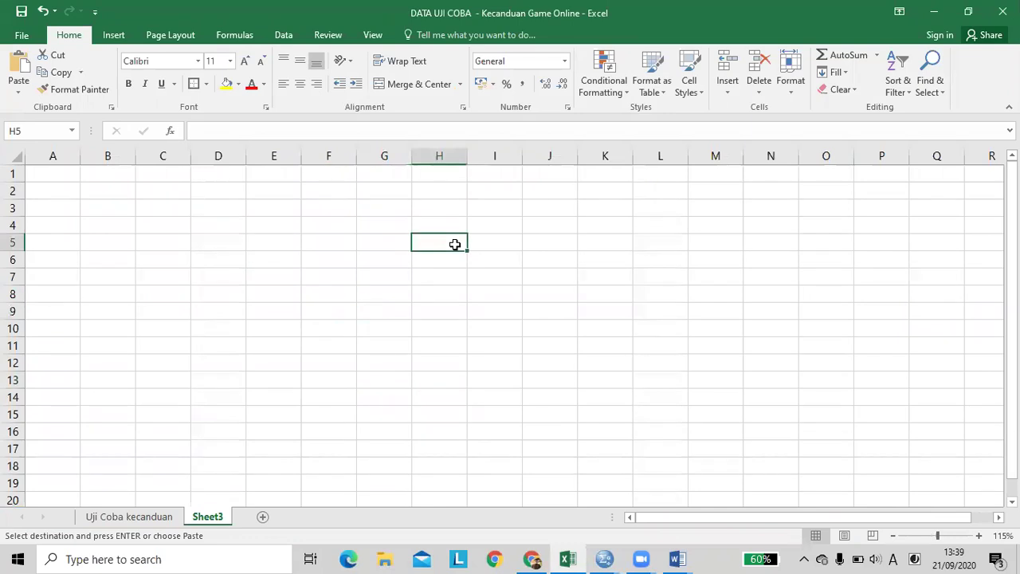
pyautogui.write('San')
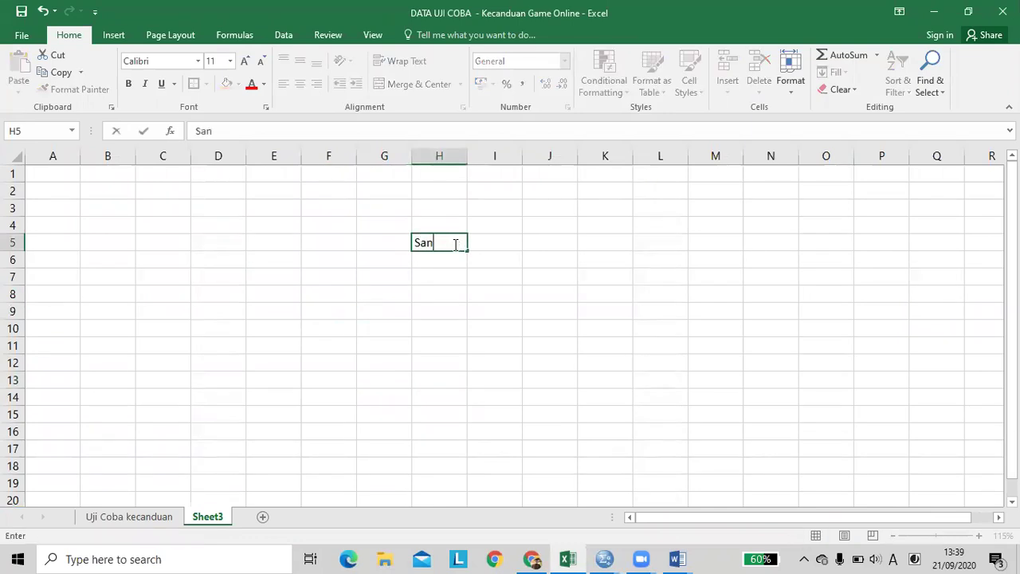
pyautogui.write('gat Tinggi')
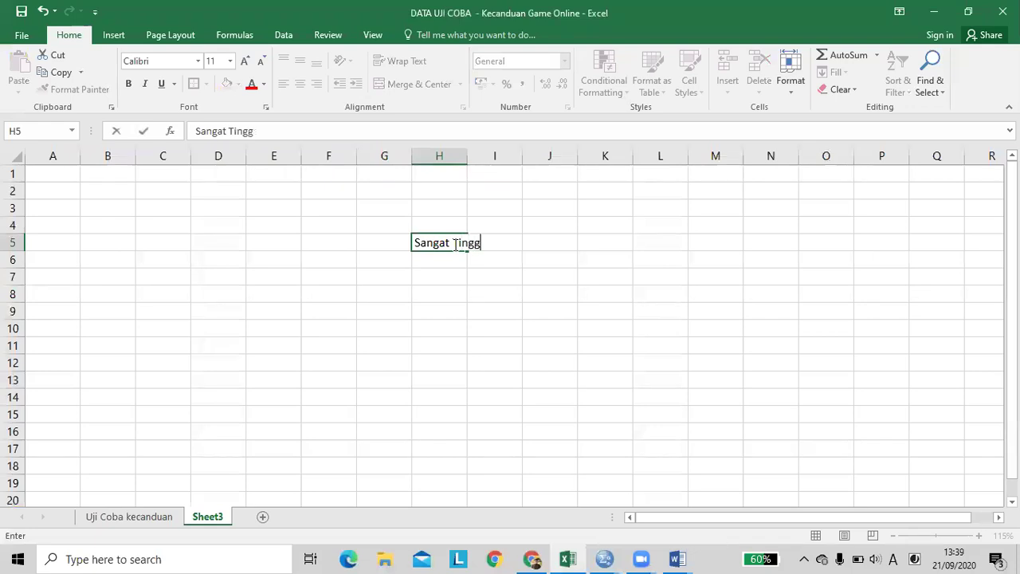
# Enter the coefficient range 0,81-1 in cell G5, beside the Sangat Tinggi label.
pyautogui.press('Left')
pyautogui.write('08')
pyautogui.press('BackSpace')
pyautogui.write(',8')
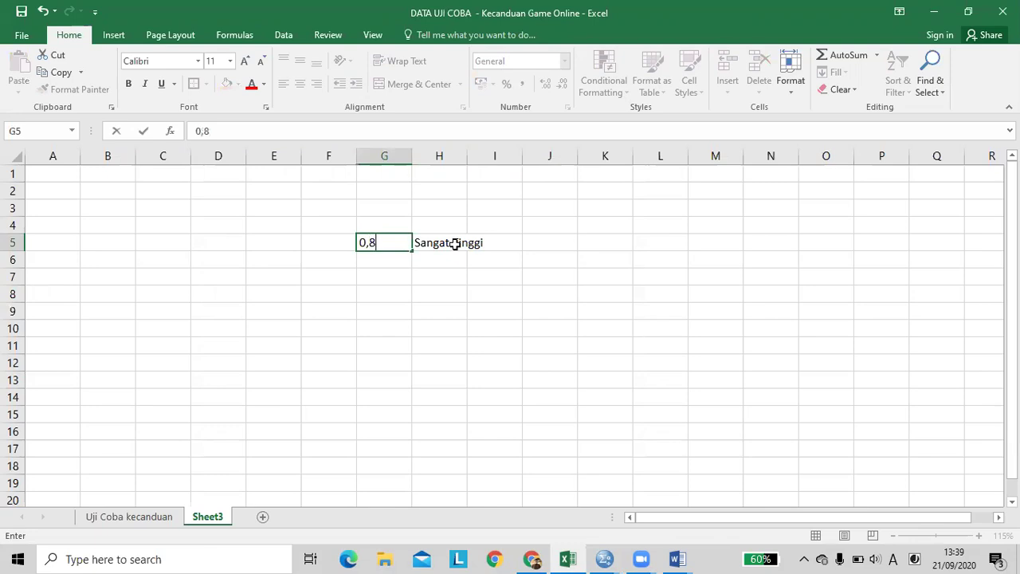
pyautogui.write('1-1')
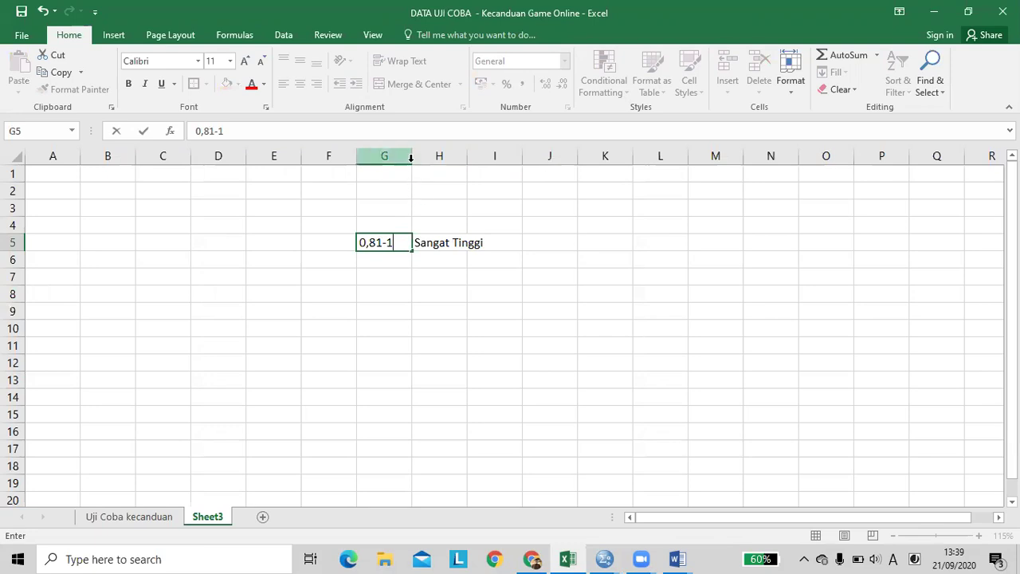
pyautogui.click(401, 267)
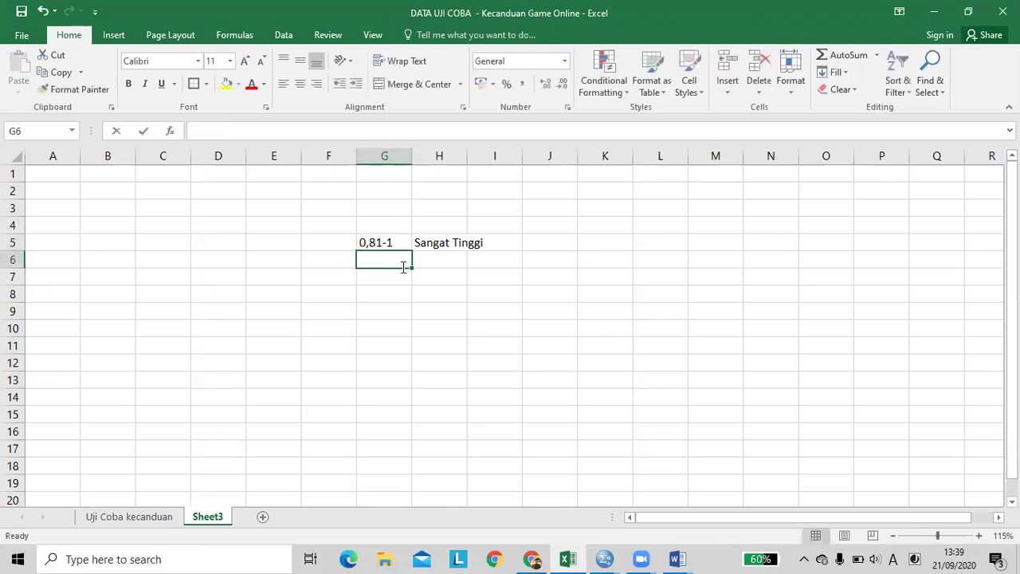
# Enter the coefficient range 0,61-0,8 in cell G6 and its category label "Tinggi" in H6.
pyautogui.write('0,')
pyautogui.press('BackSpace')
pyautogui.write(',6')
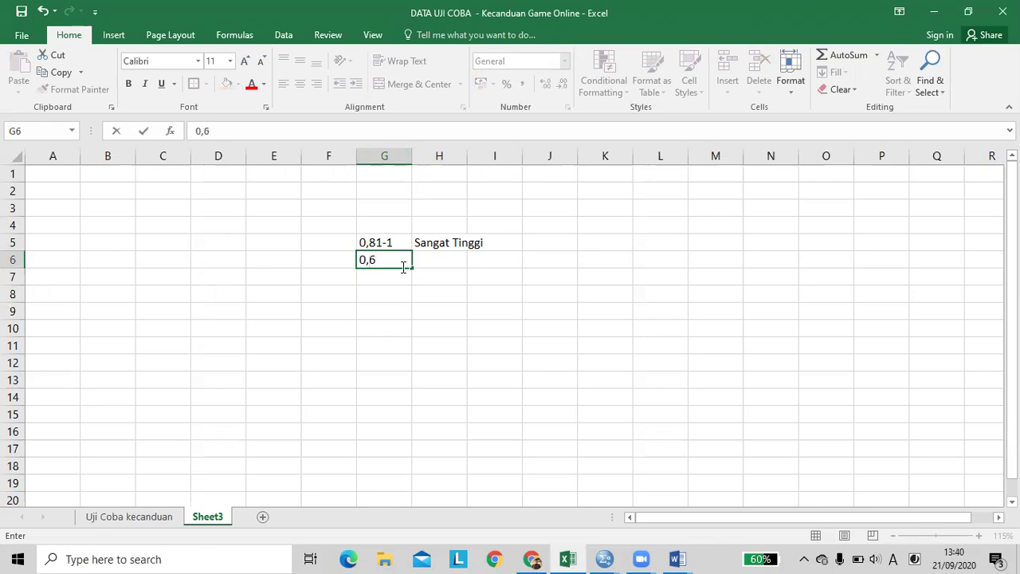
pyautogui.write('-0,8')
pyautogui.press('Left')
pyautogui.press('Right')
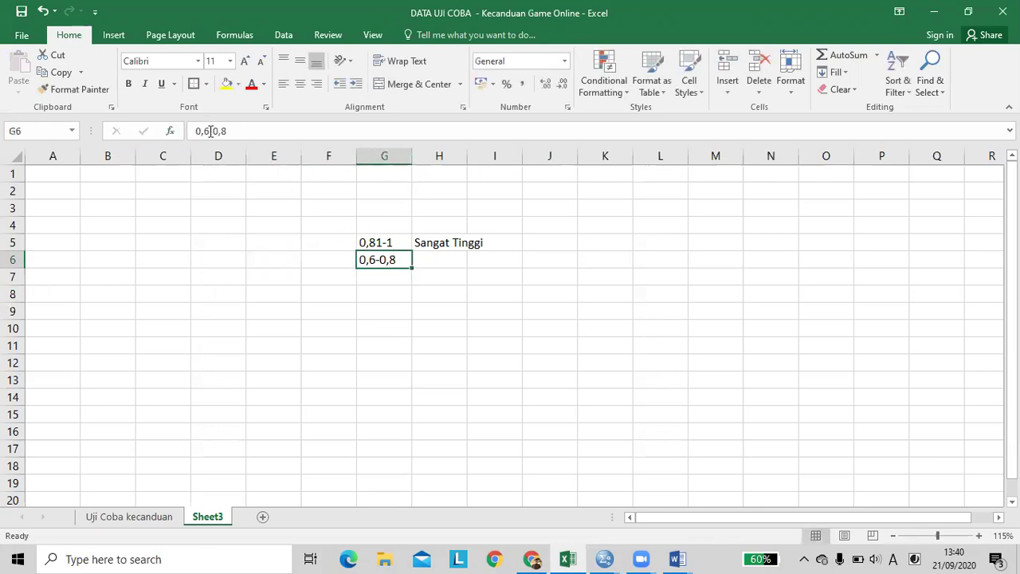
pyautogui.click(210, 132)
pyautogui.write('1')
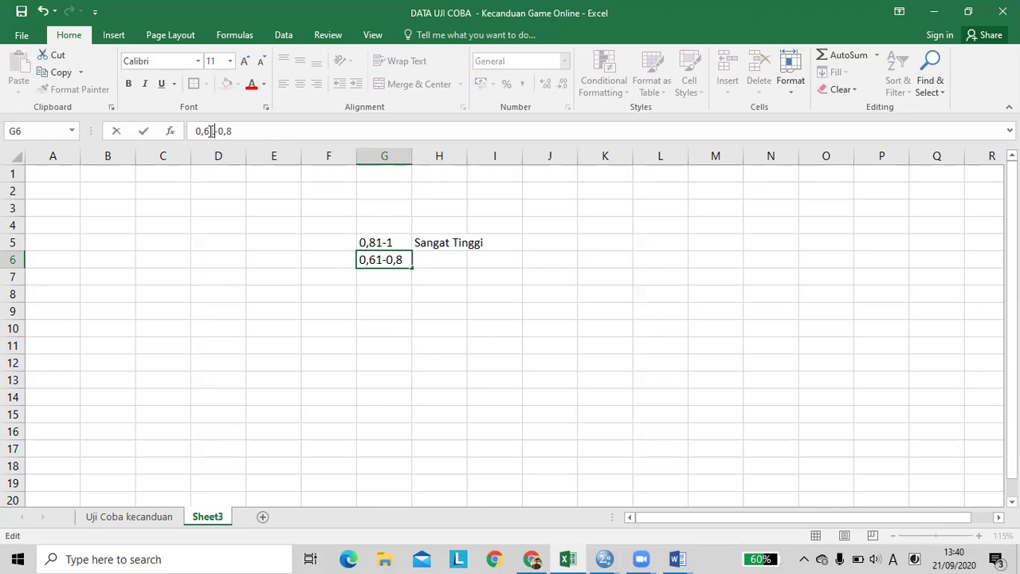
pyautogui.click(435, 261)
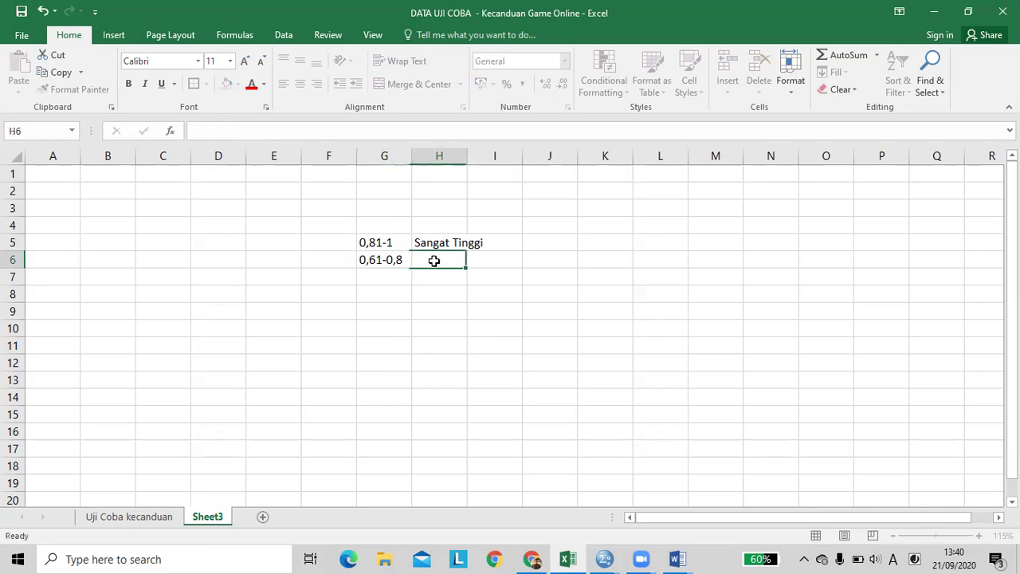
pyautogui.write('Tinggi')
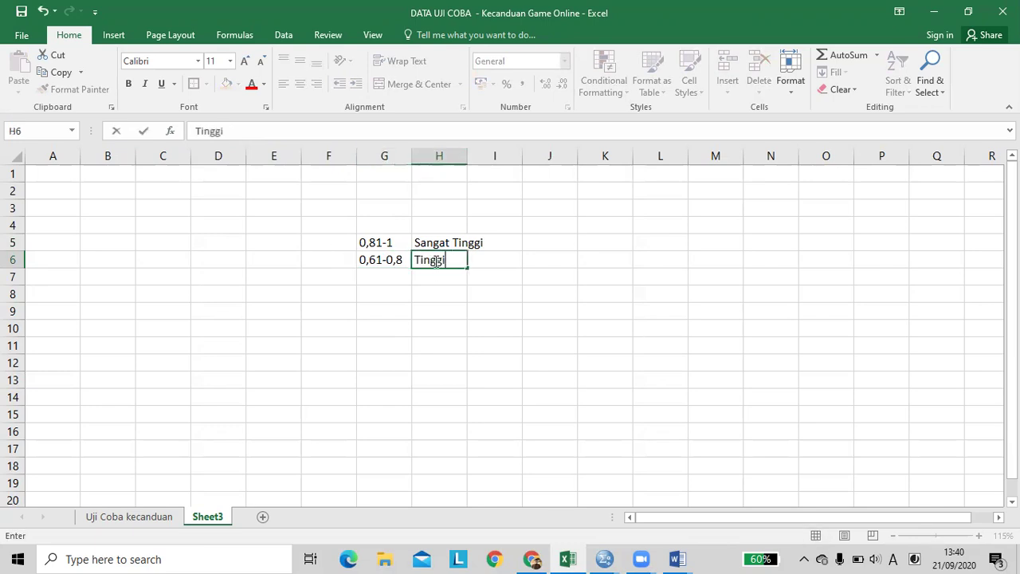
# Enter the coefficient range 0,41-0,6 in cell G7 and its category label "Cukup" in H7.
pyautogui.click(393, 276)
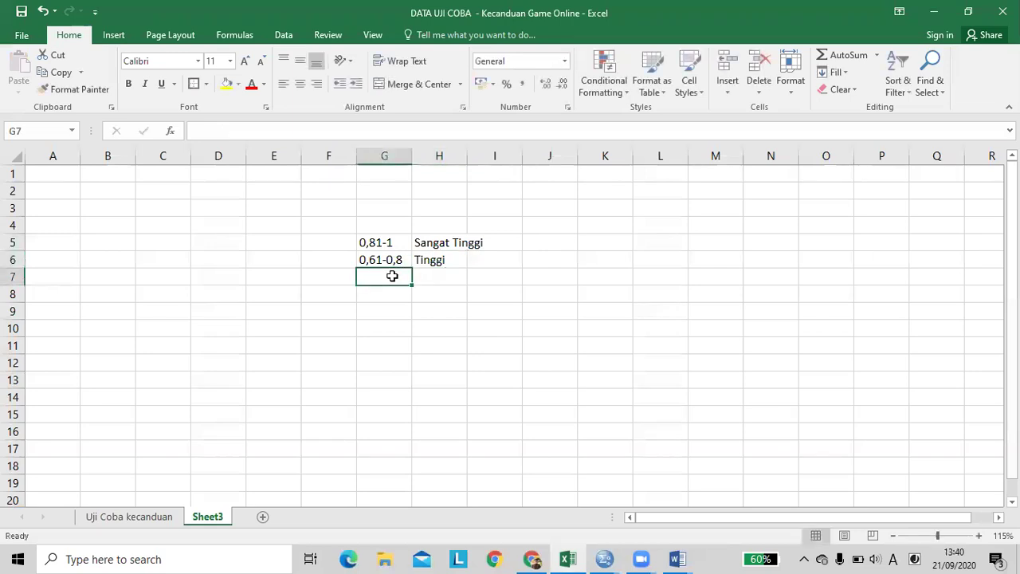
pyautogui.write('0,41-')
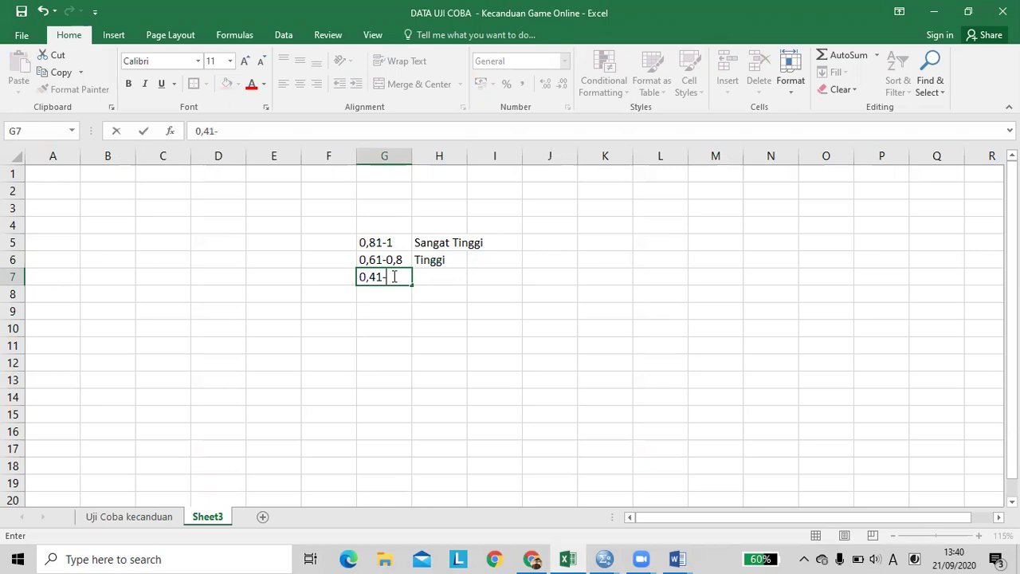
pyautogui.write('0,6')
pyautogui.press('Tab')
pyautogui.write('Cu')
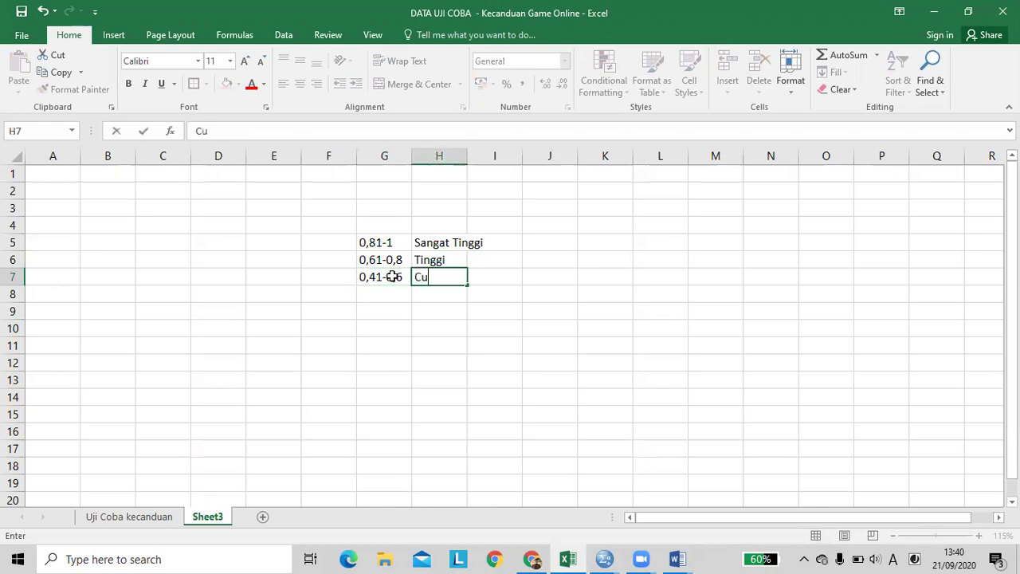
pyautogui.write('kup')
pyautogui.press('Return')
# Enter the coefficient range 0,21-0,4 in cell G8 and its category label "Rendah" in H8.
pyautogui.press('Left')
pyautogui.write('0')
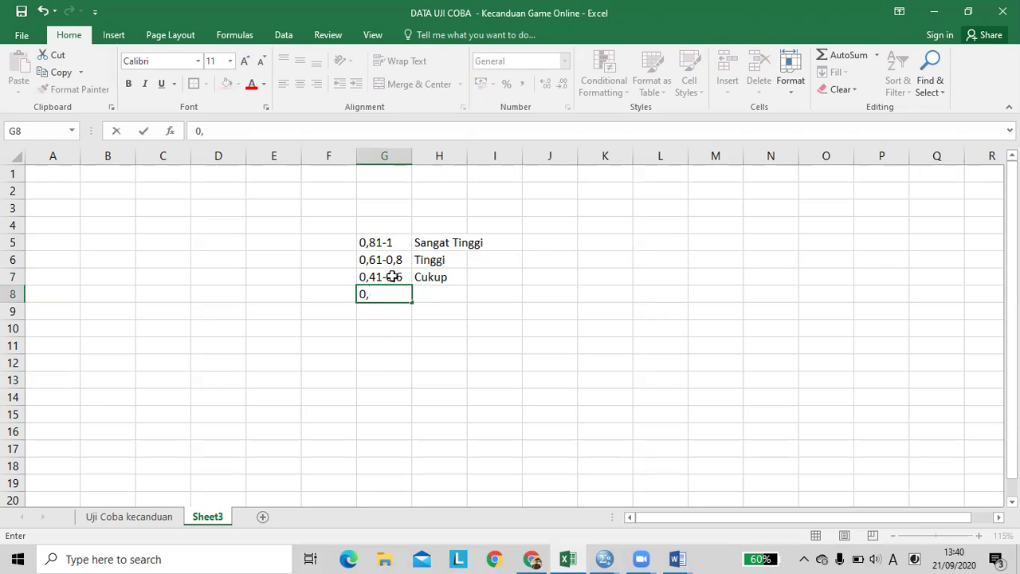
pyautogui.write(',21-0,4')
pyautogui.press('Tab')
pyautogui.write('Re')
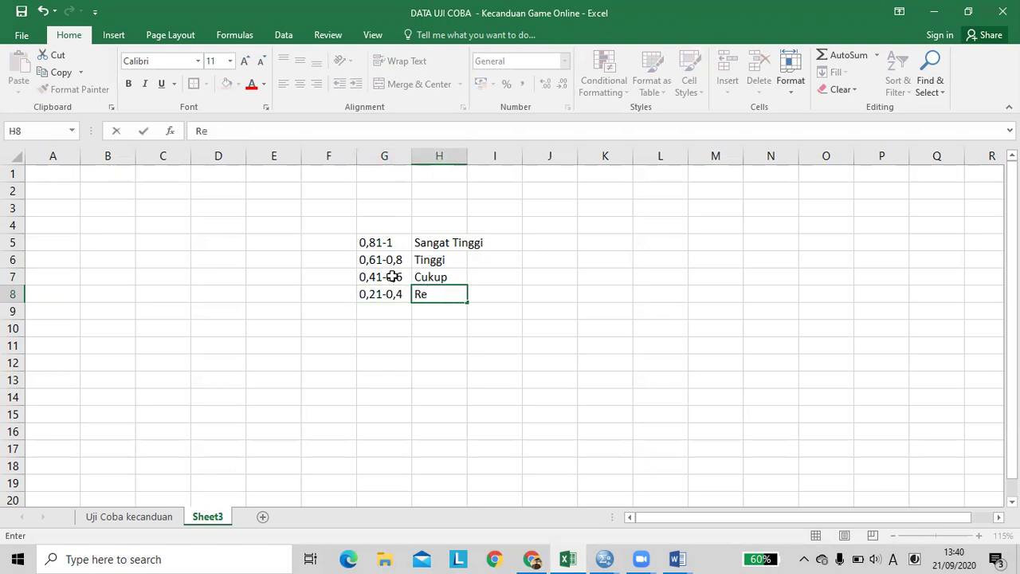
pyautogui.write('ndah')
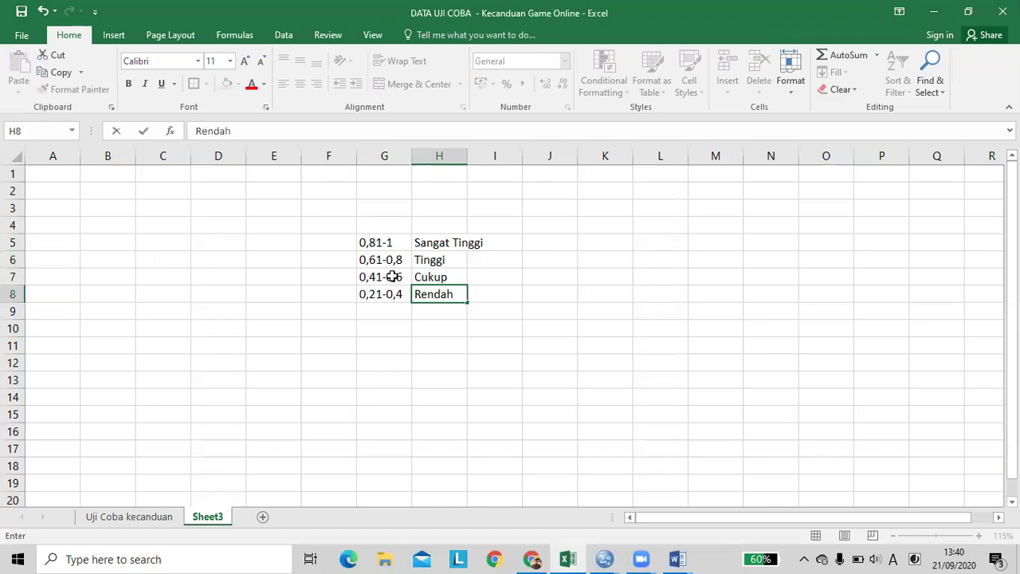
pyautogui.press('Return')
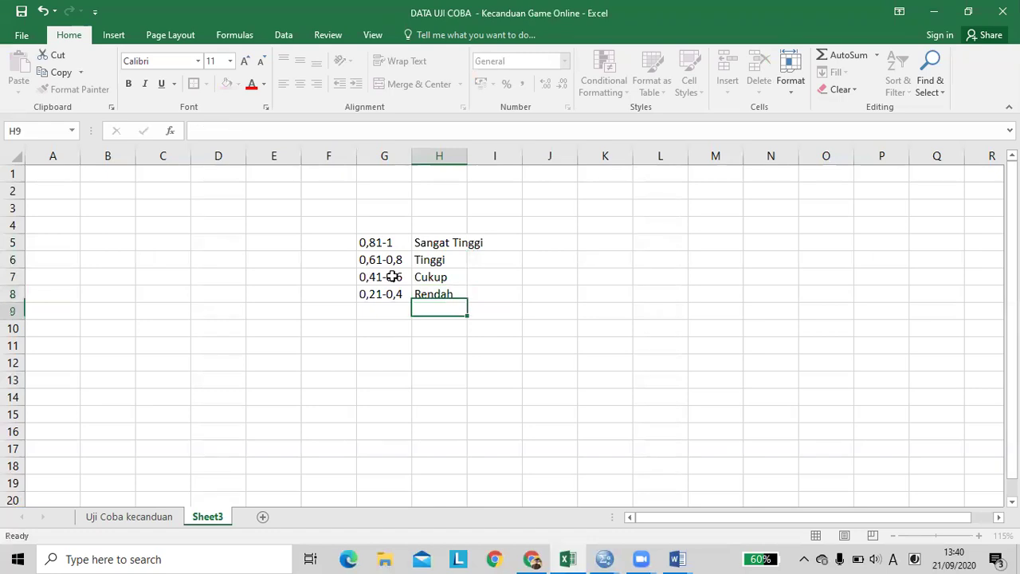
# Enter the coefficient range 0-0,2 in cell G9 and its category label "Sangat Rendah" in H9.
pyautogui.write('0')
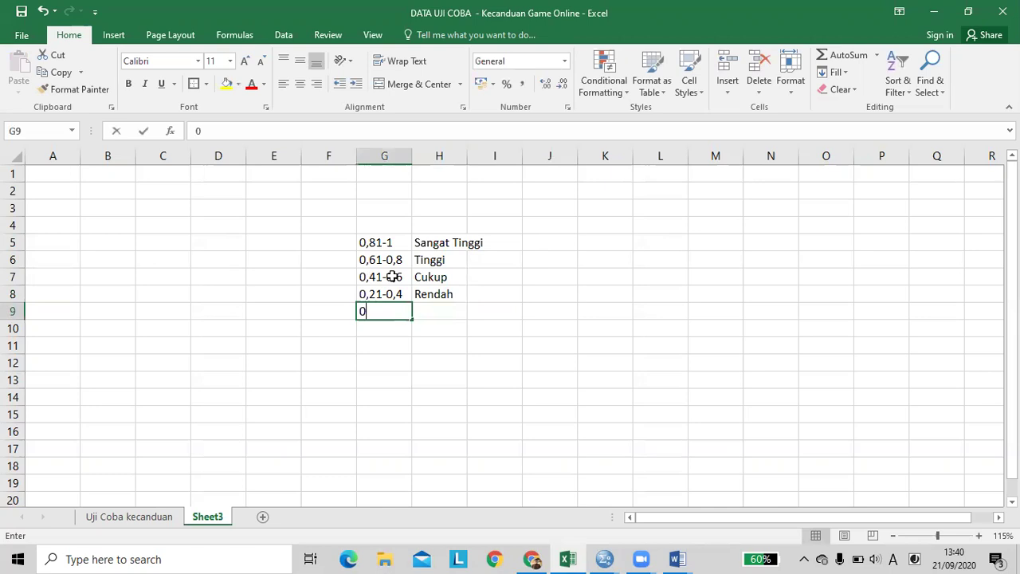
pyautogui.write('-0,2')
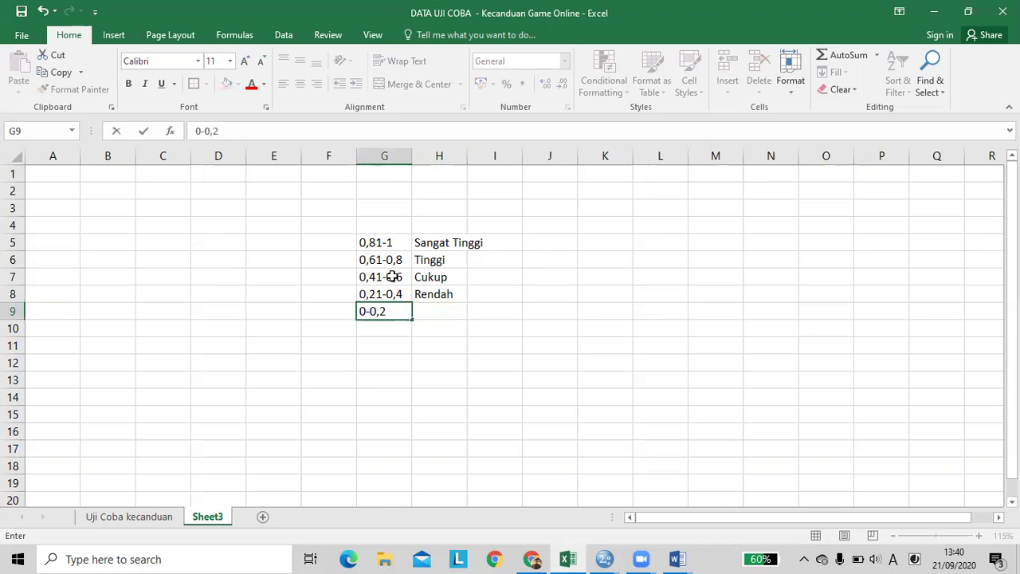
pyautogui.press('Tab')
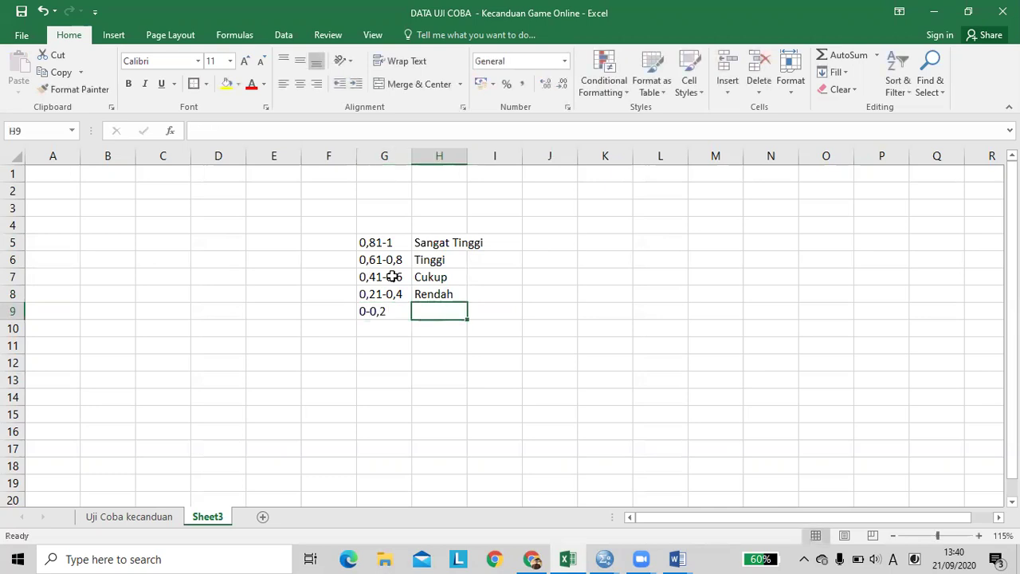
pyautogui.write('Sangat Rendah')
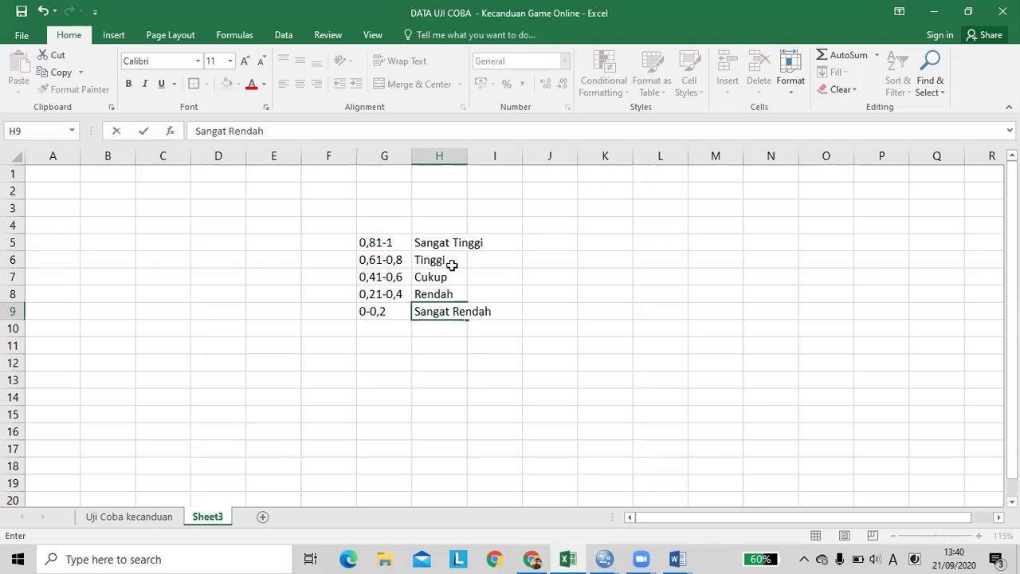
pyautogui.click(507, 273)
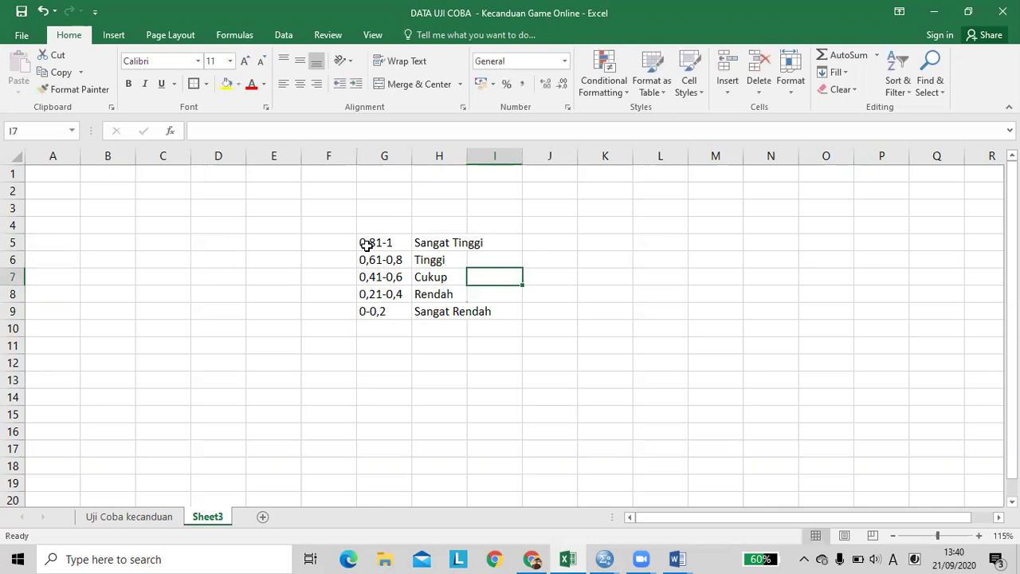
# Fill cells G5:H6 with yellow and G7:H9 with red, widening column H to fit the category labels.
pyautogui.moveTo(367, 243); pyautogui.dragTo(427, 258)
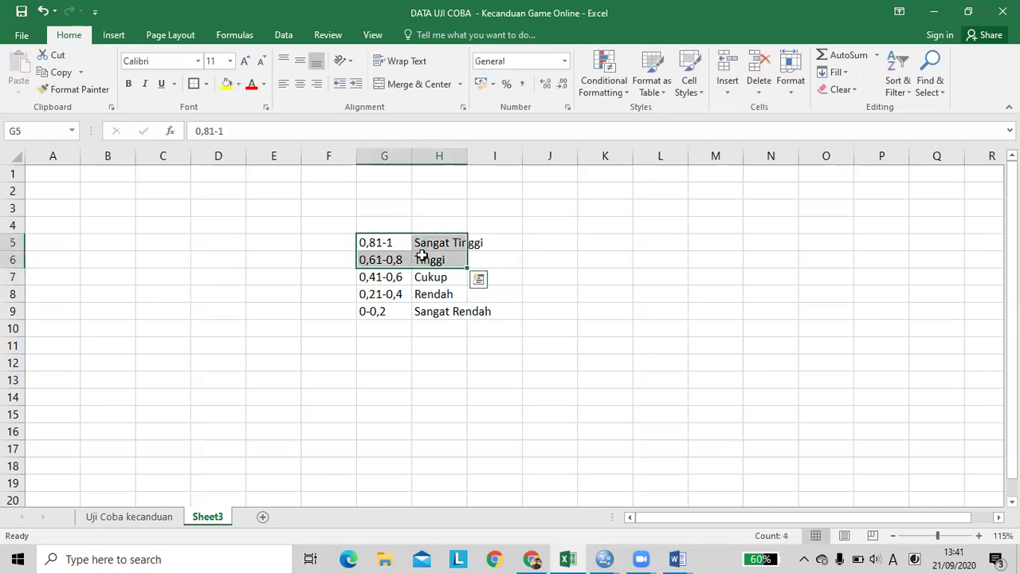
pyautogui.click(226, 84)
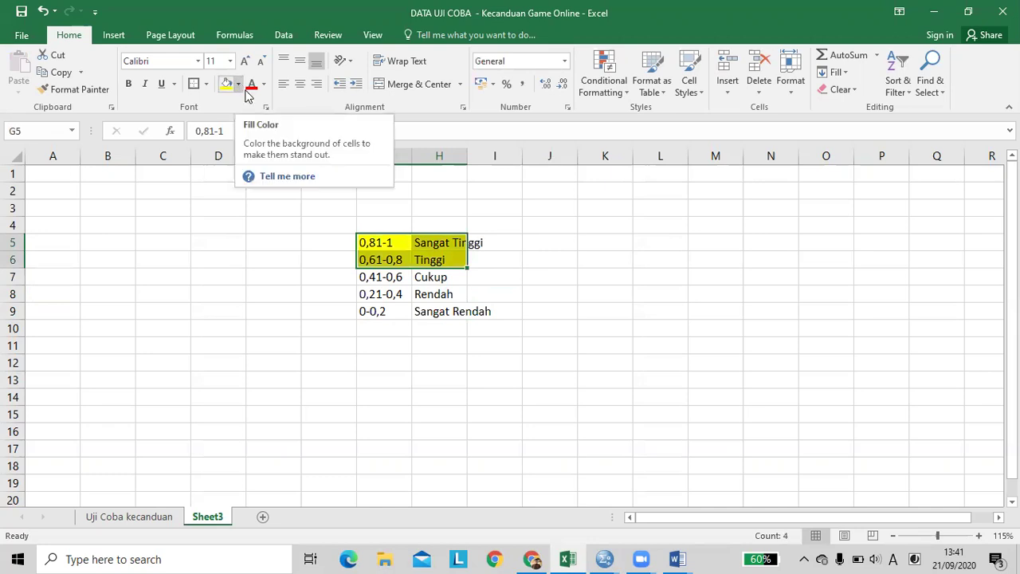
pyautogui.moveTo(374, 278); pyautogui.dragTo(432, 312)
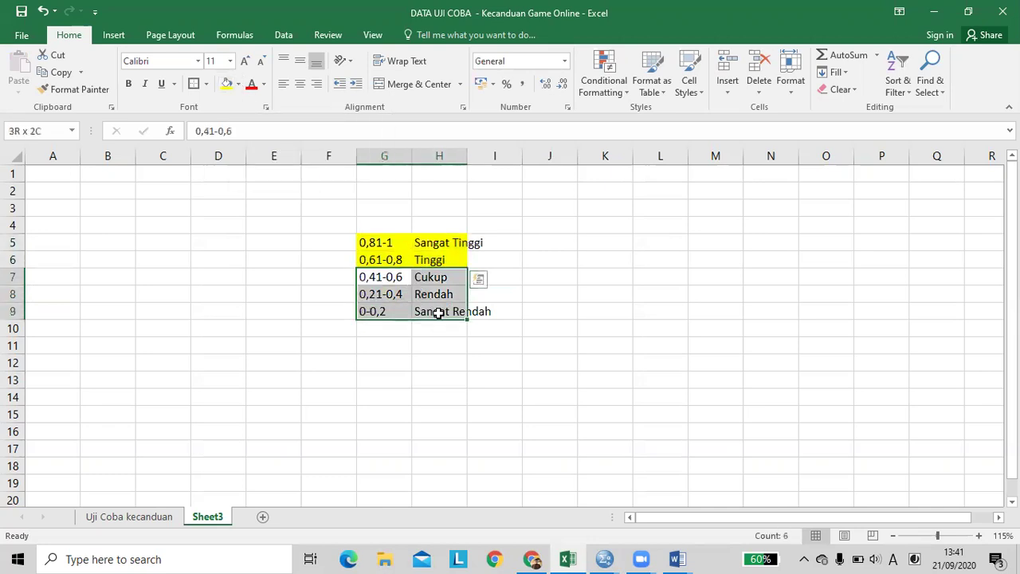
pyautogui.click(238, 84)
pyautogui.click(238, 201)
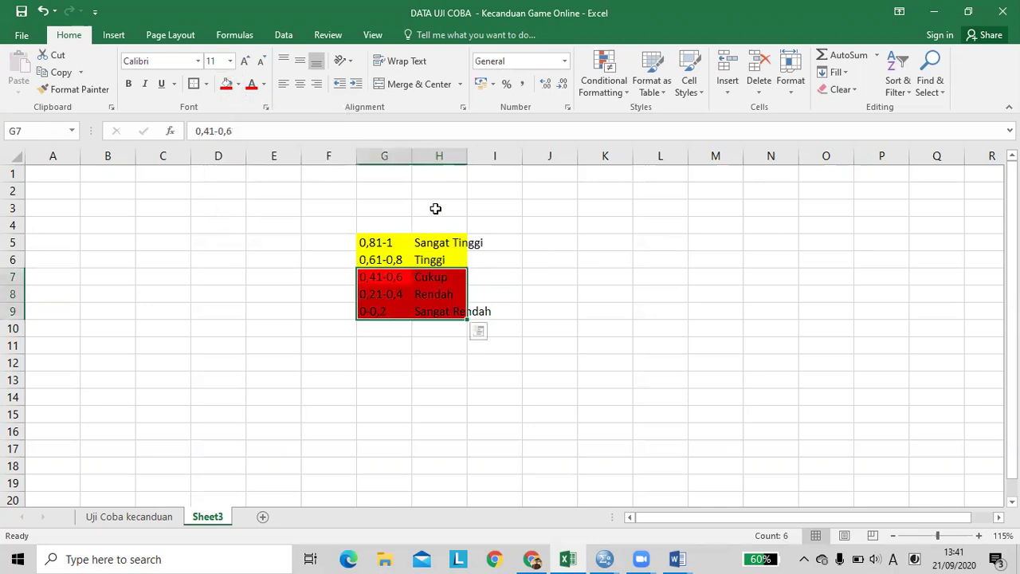
pyautogui.moveTo(463, 159); pyautogui.dragTo(517, 157)
# Copy the Reliability Statistics table from the SPSS output and paste it into Sheet3 of the Excel workbook at cell B3.
pyautogui.click(611, 552)
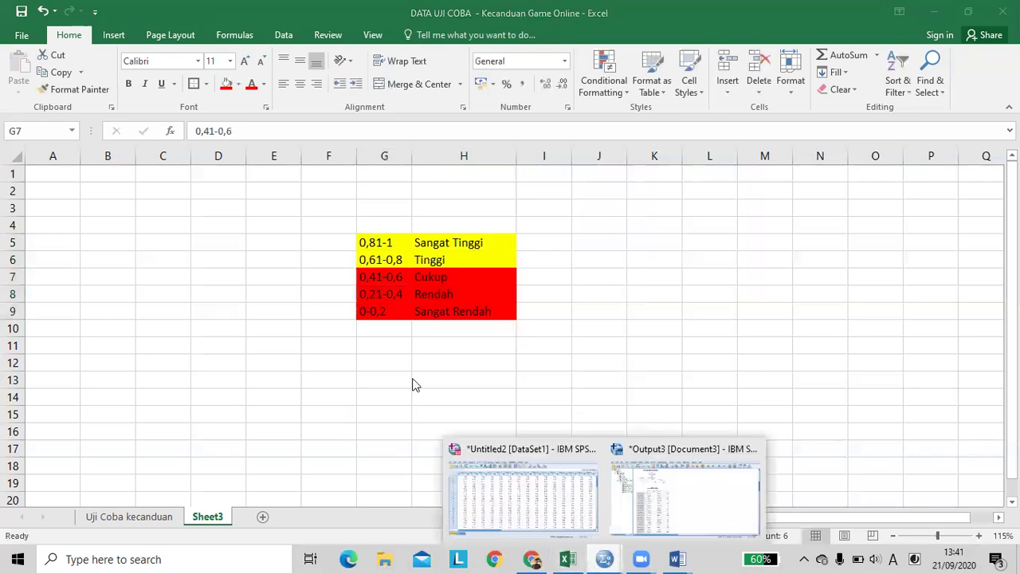
pyautogui.click(644, 529)
pyautogui.click(300, 159)
pyautogui.rightClick(308, 151)
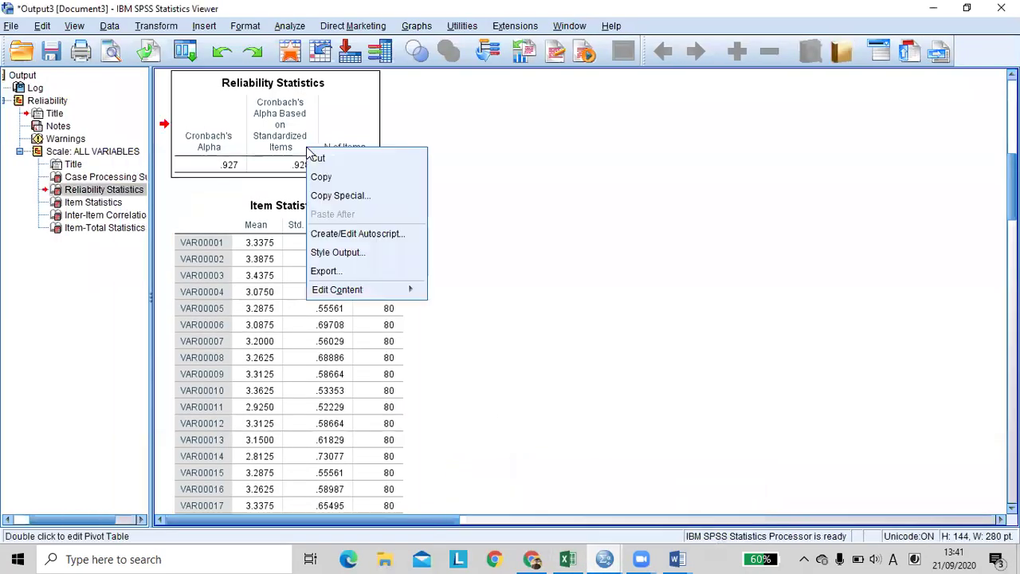
pyautogui.click(348, 184)
pyautogui.click(568, 559)
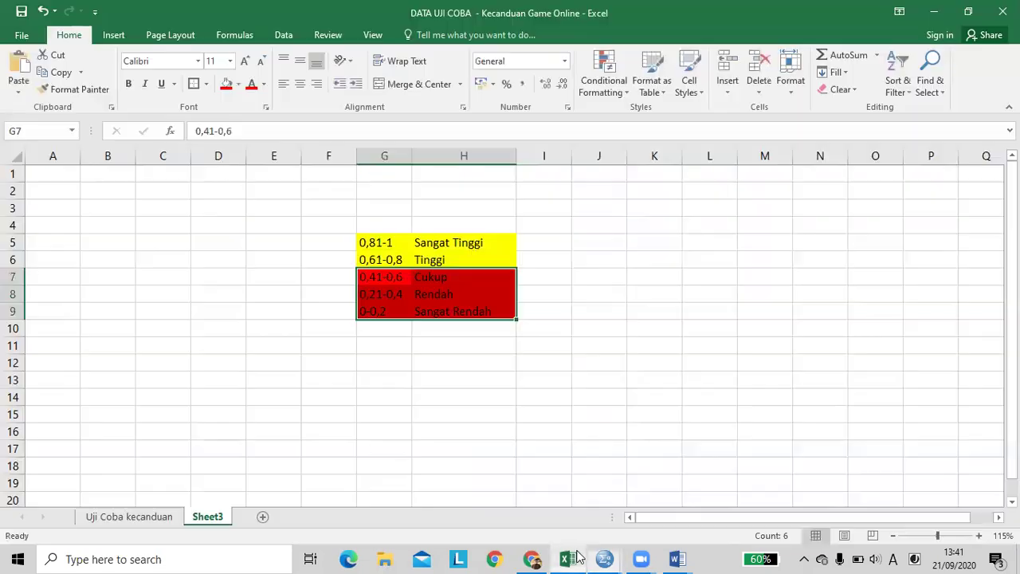
pyautogui.click(125, 213)
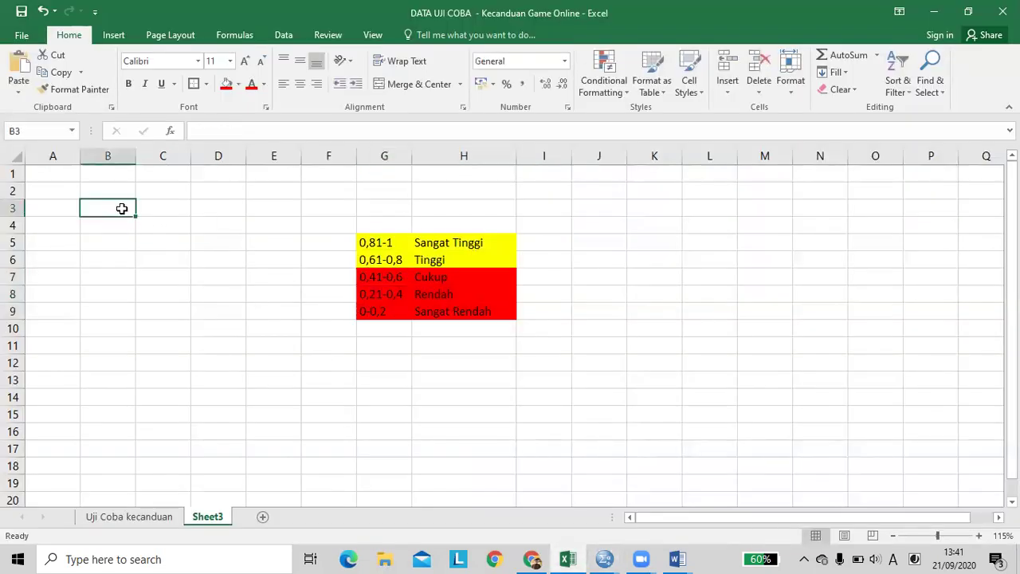
pyautogui.hotkey('ctrl', 'v')
pyautogui.click(250, 171)
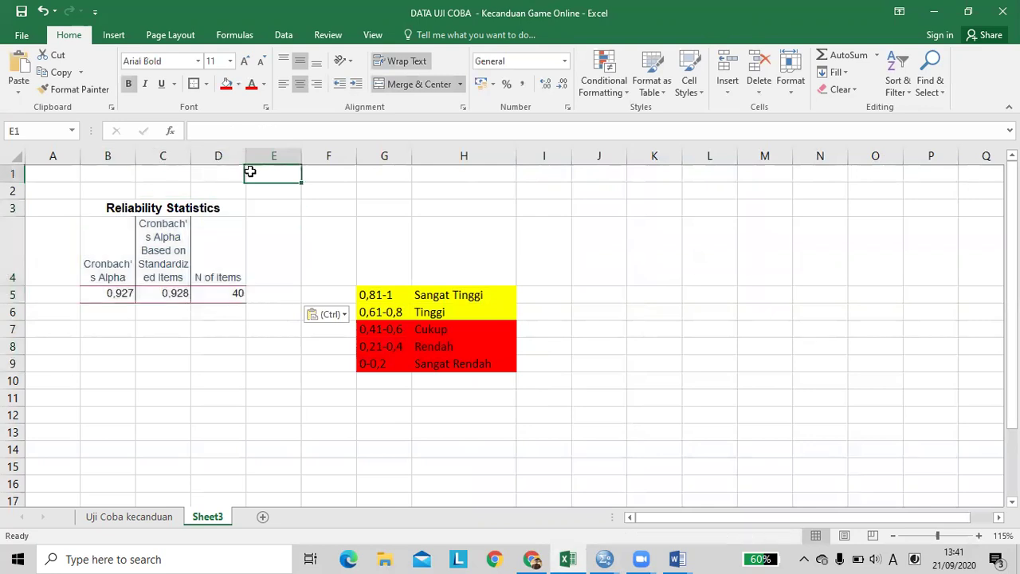
# Apply All Borders to the Reliability Statistics headers and values in cells B4:D5.
pyautogui.moveTo(88, 232); pyautogui.dragTo(235, 288)
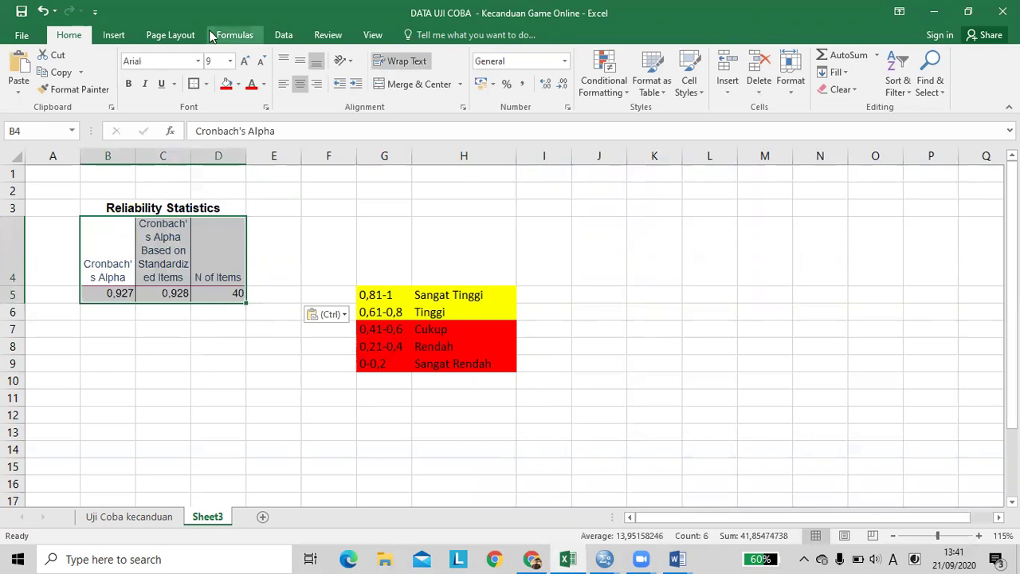
pyautogui.click(206, 83)
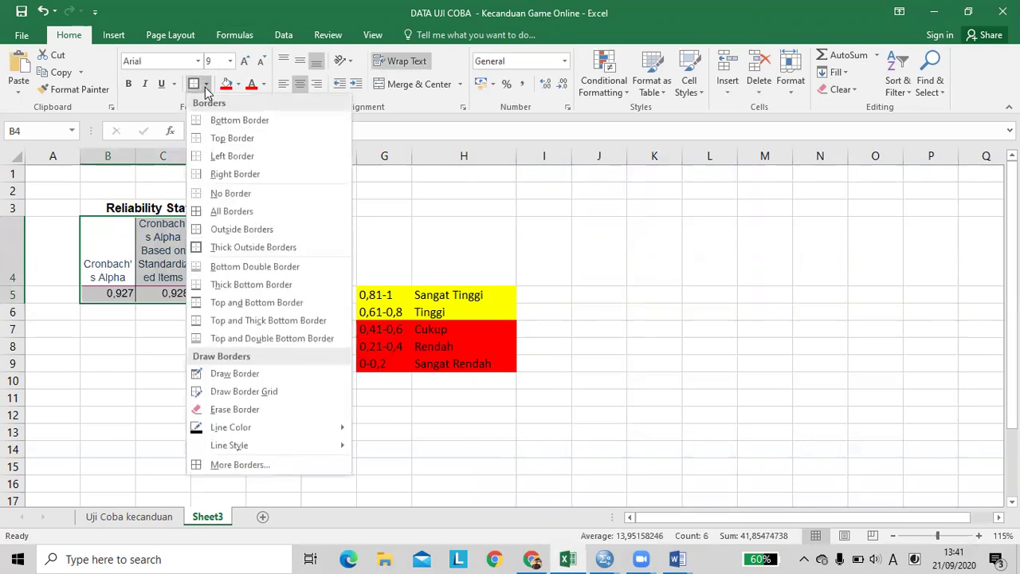
pyautogui.click(270, 218)
pyautogui.click(570, 295)
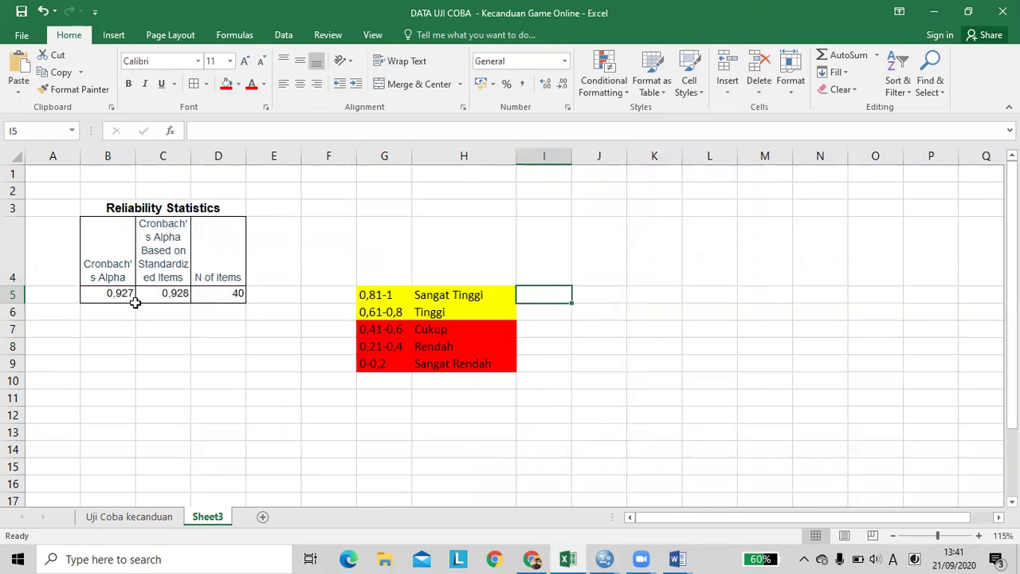
# Apply all borders to the reliability category table in cells G5:H9.
pyautogui.click(375, 295)
pyautogui.moveTo(376, 296); pyautogui.dragTo(485, 367)
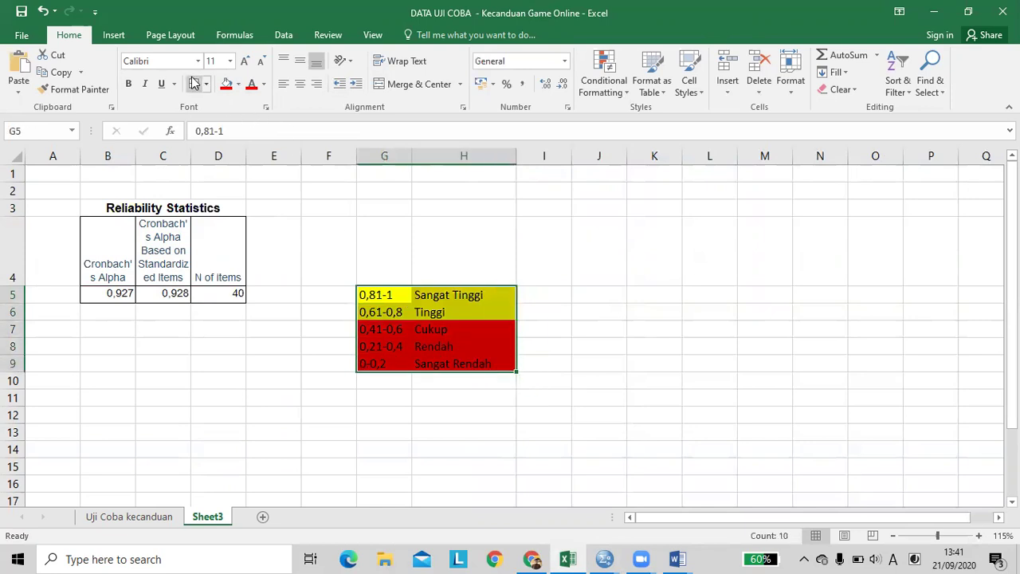
pyautogui.click(618, 247)
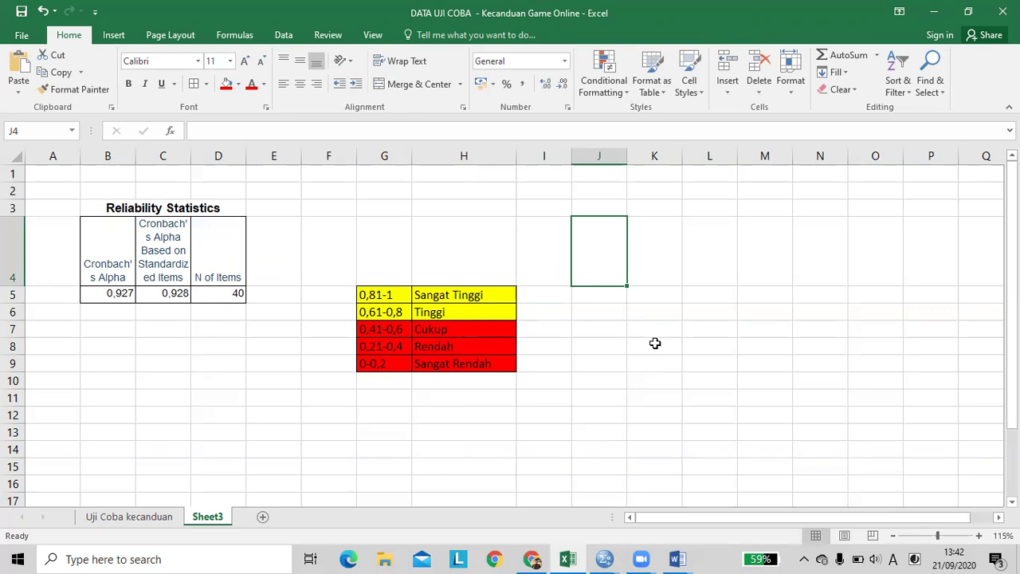
# Add a new worksheet to the workbook and copy the Item-Total Statistics table from the SPSS output.
pyautogui.click(263, 516)
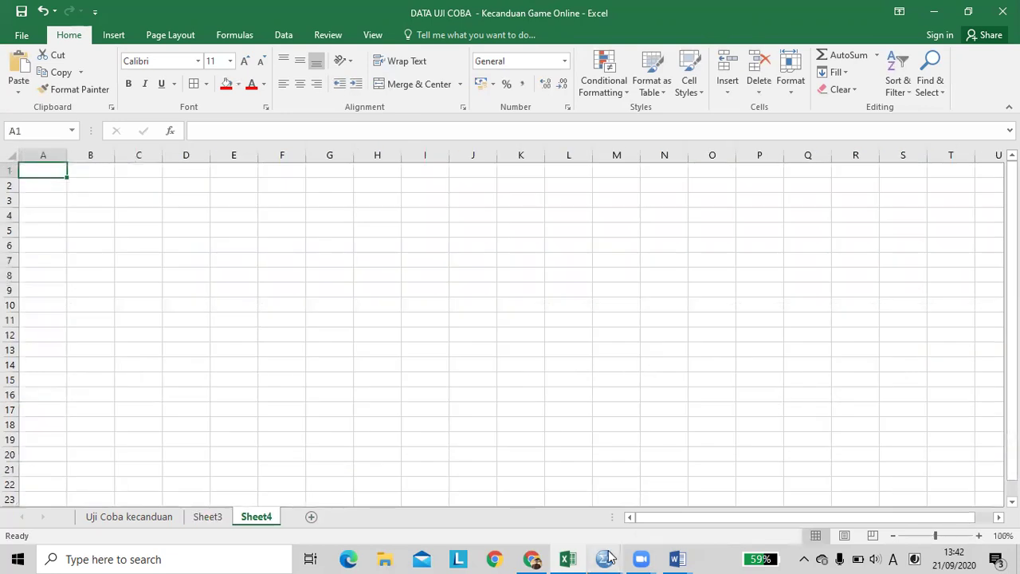
pyautogui.moveTo(605, 558)
pyautogui.click(666, 499)
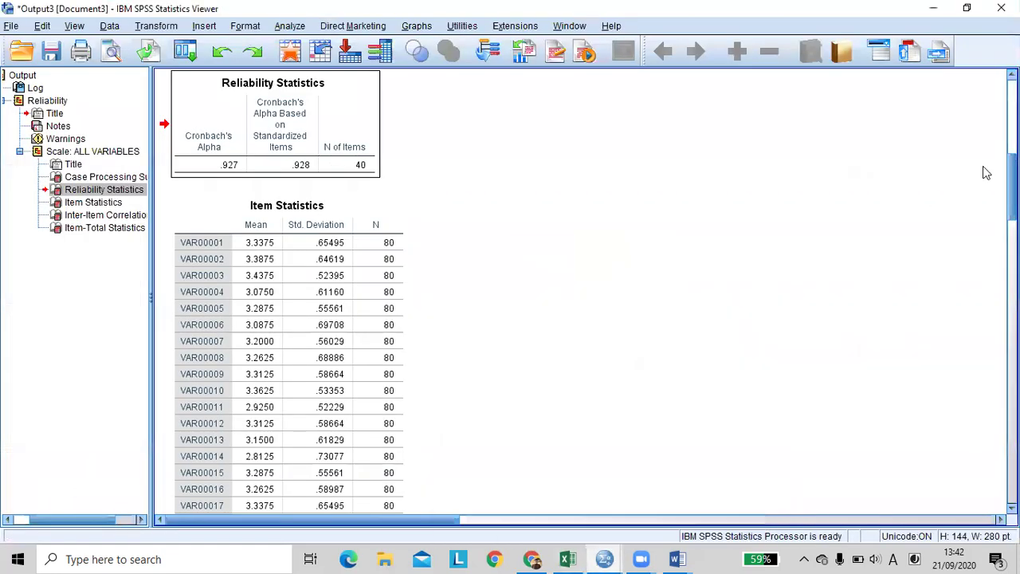
pyautogui.scroll(-10, 558, 295)
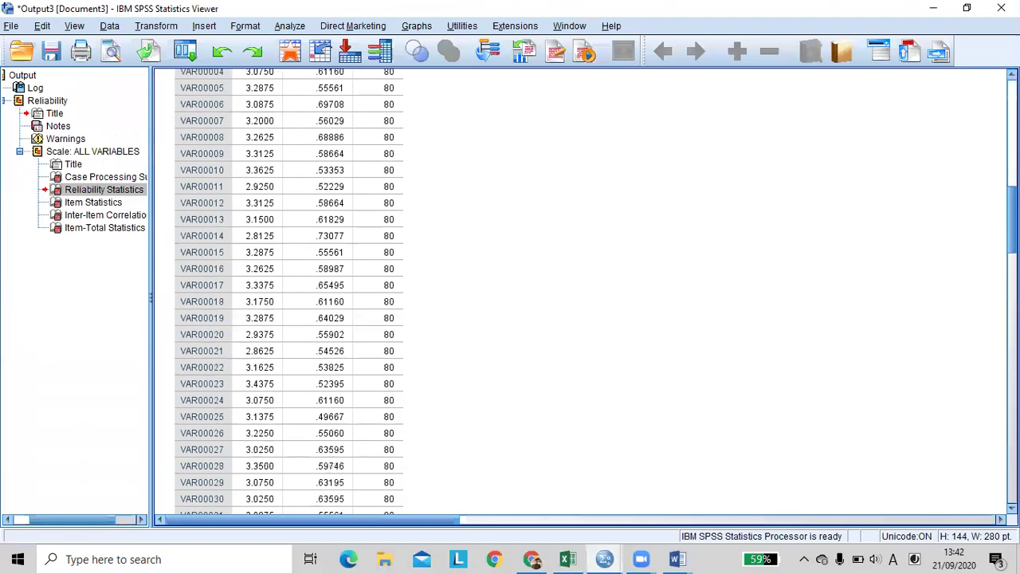
pyautogui.scroll(-10, 590, 291)
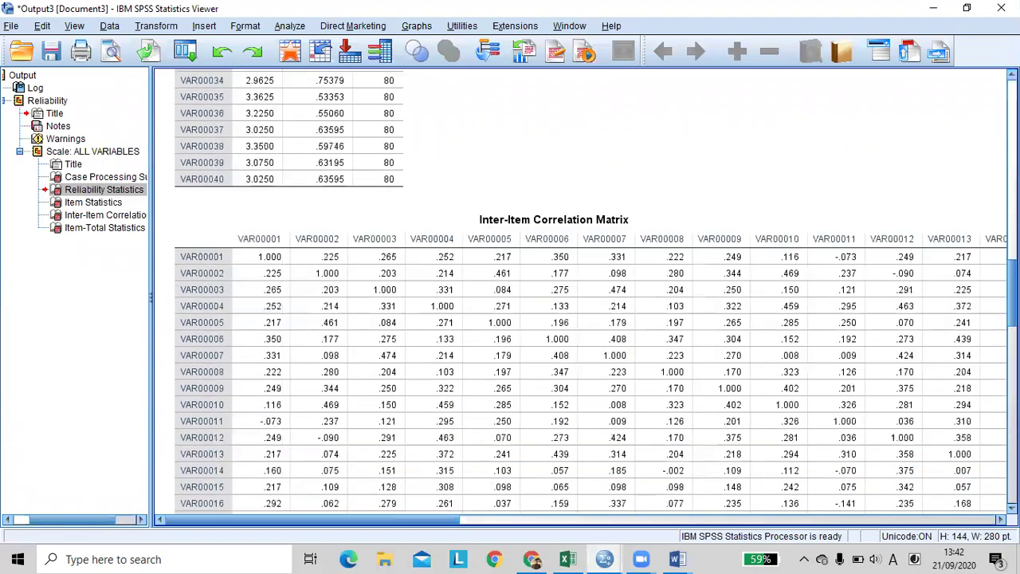
pyautogui.scroll(-5, 327, 287)
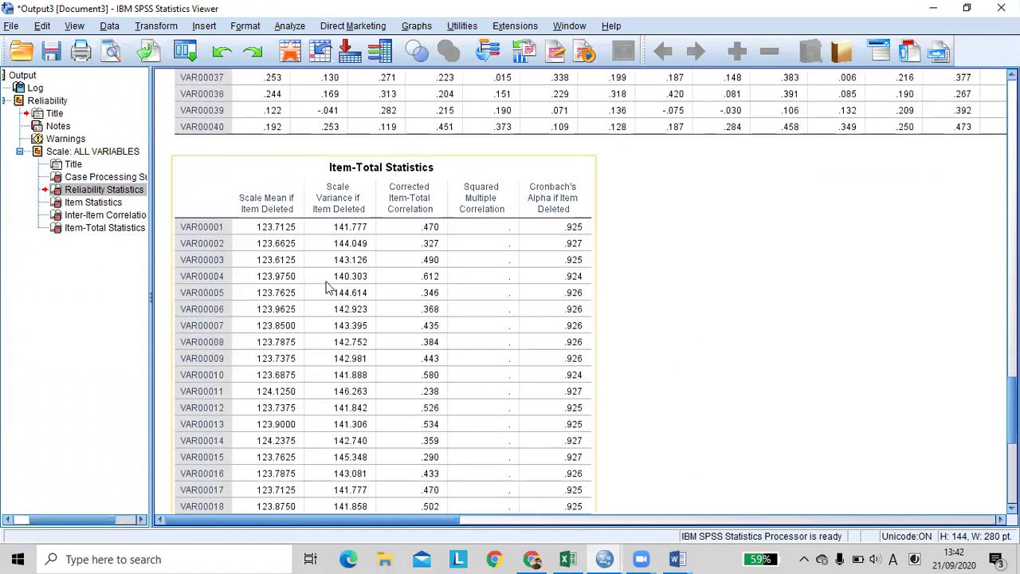
pyautogui.scroll(-2, 326, 287)
pyautogui.rightClick(326, 286)
pyautogui.click(355, 315)
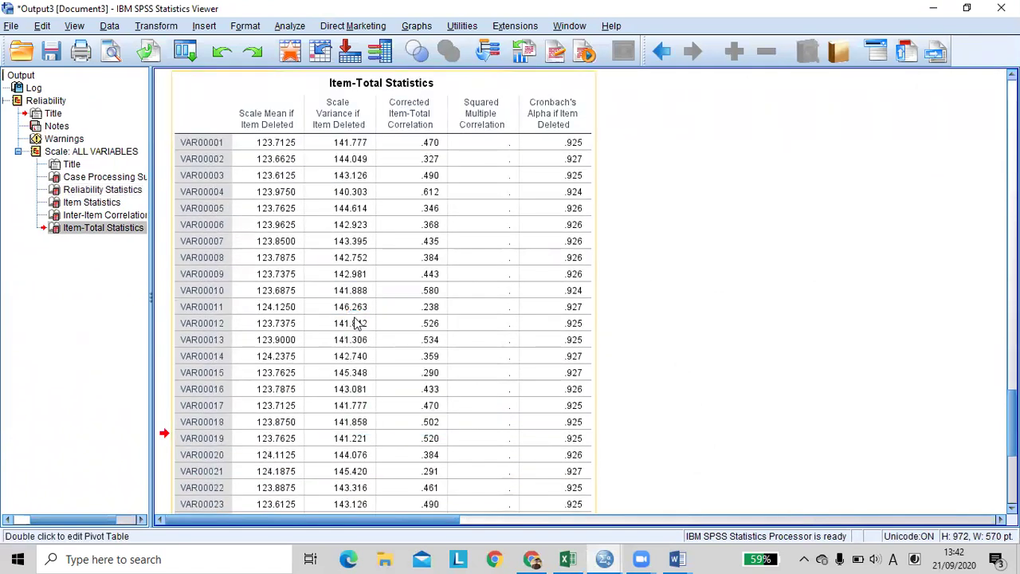
# Return to the Excel workbook and paste the Item-Total Statistics table into Sheet4 at cell C2.
pyautogui.click(569, 558)
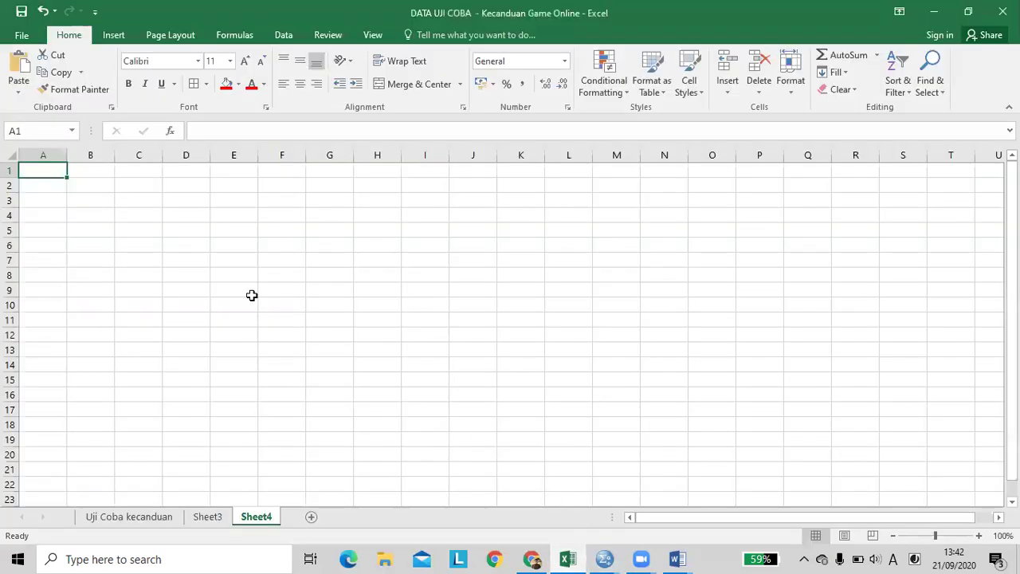
pyautogui.click(149, 189)
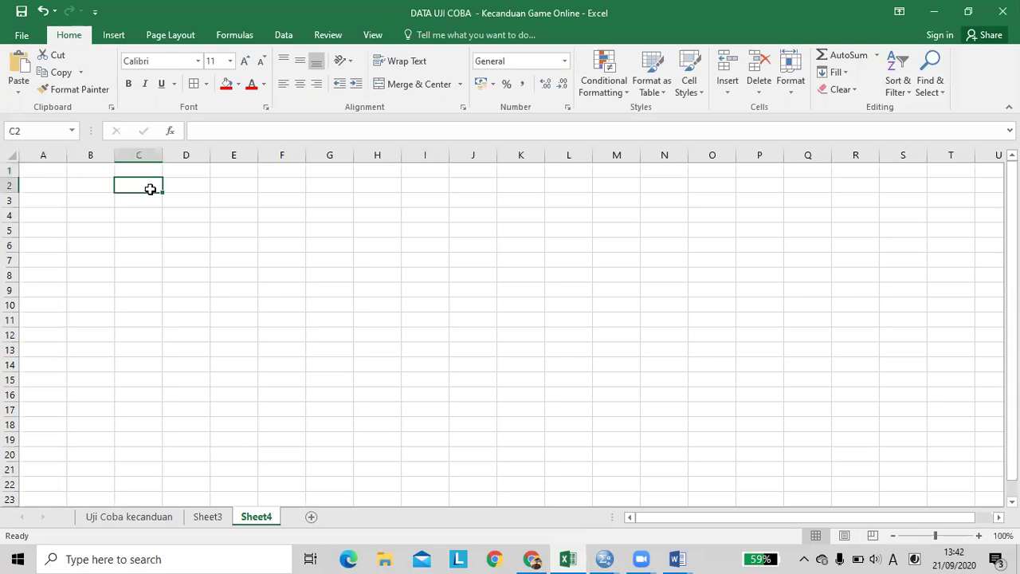
pyautogui.hotkey('ctrl', 'v')
pyautogui.click(546, 234)
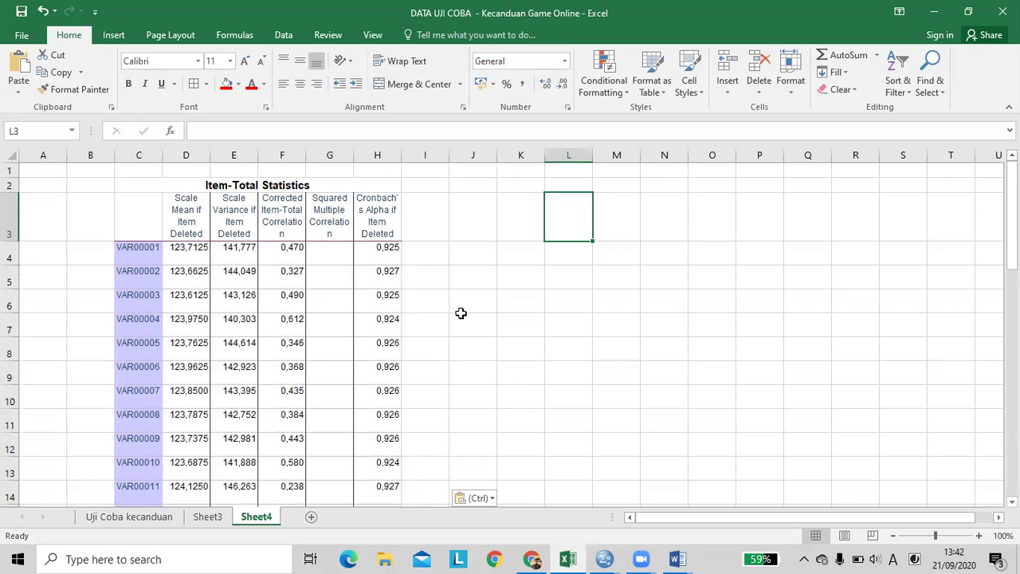
# Check the overall Cronbach's Alpha in Sheet3 and enter it as 0,927 in cell L3 of Sheet4.
pyautogui.click(208, 517)
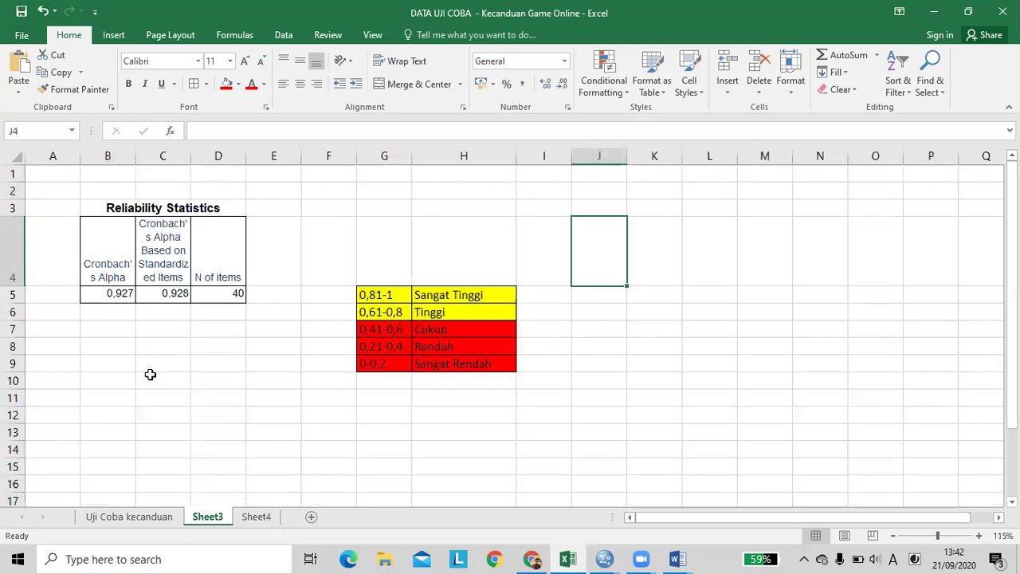
pyautogui.click(147, 376)
pyautogui.click(115, 296)
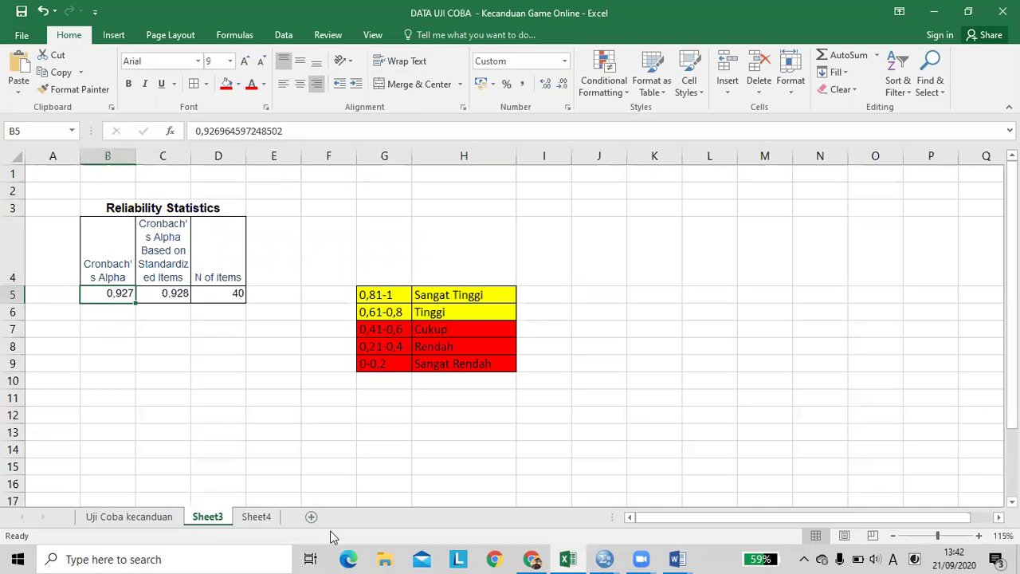
pyautogui.click(256, 518)
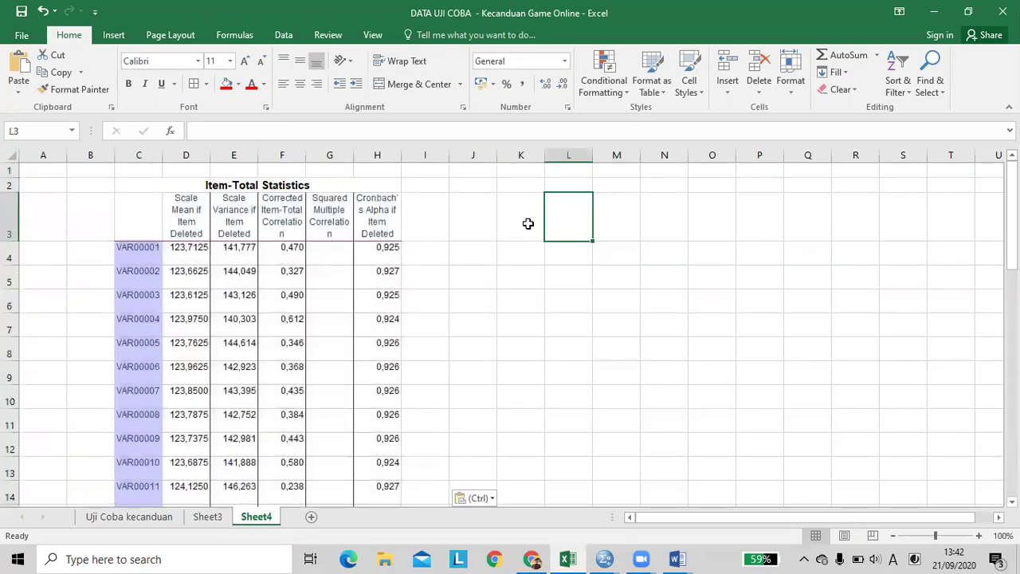
pyautogui.write('0,9')
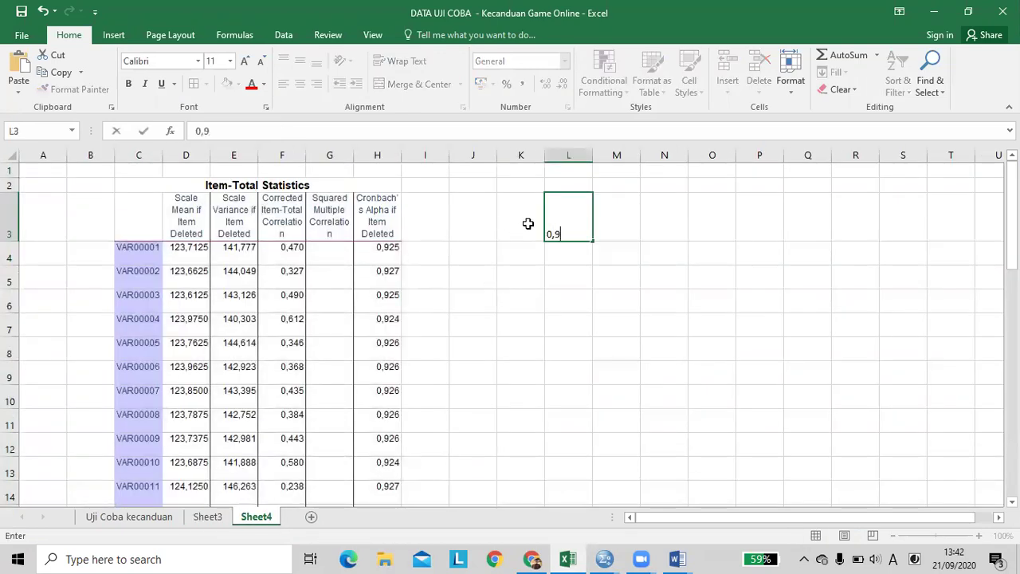
pyautogui.write('27')
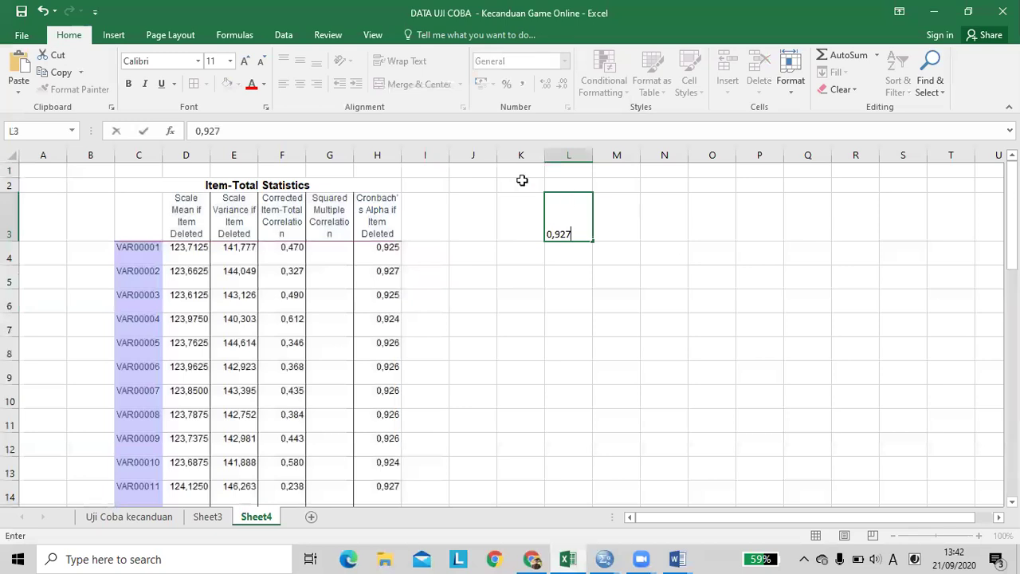
pyautogui.click(546, 276)
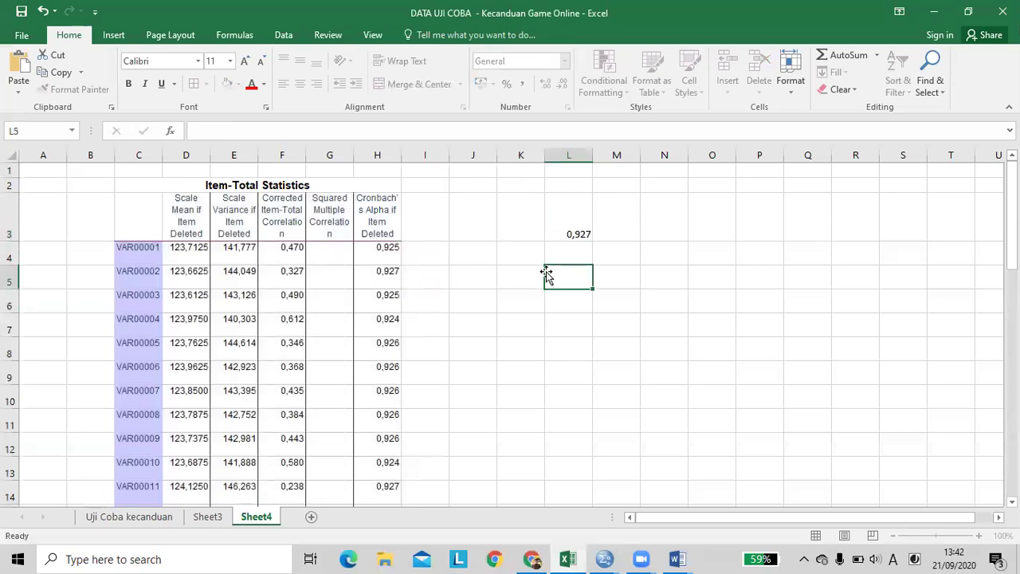
# Make the alpha value in cell L3 bold and set its font size to 16.
pyautogui.click(570, 207)
pyautogui.click(127, 83)
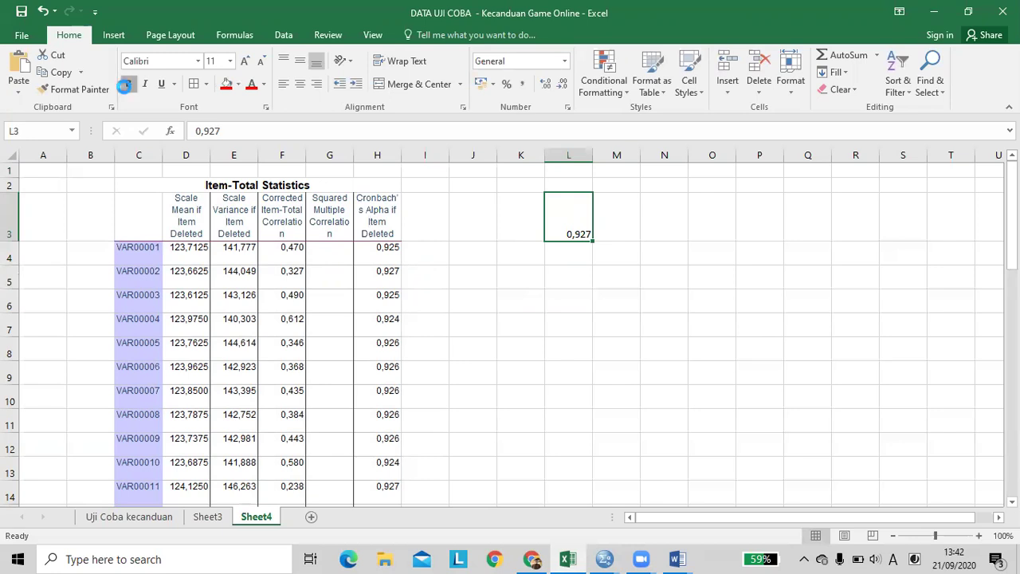
pyautogui.click(248, 61)
pyautogui.click(248, 61)
pyautogui.click(248, 61)
pyautogui.click(248, 61)
pyautogui.click(248, 61)
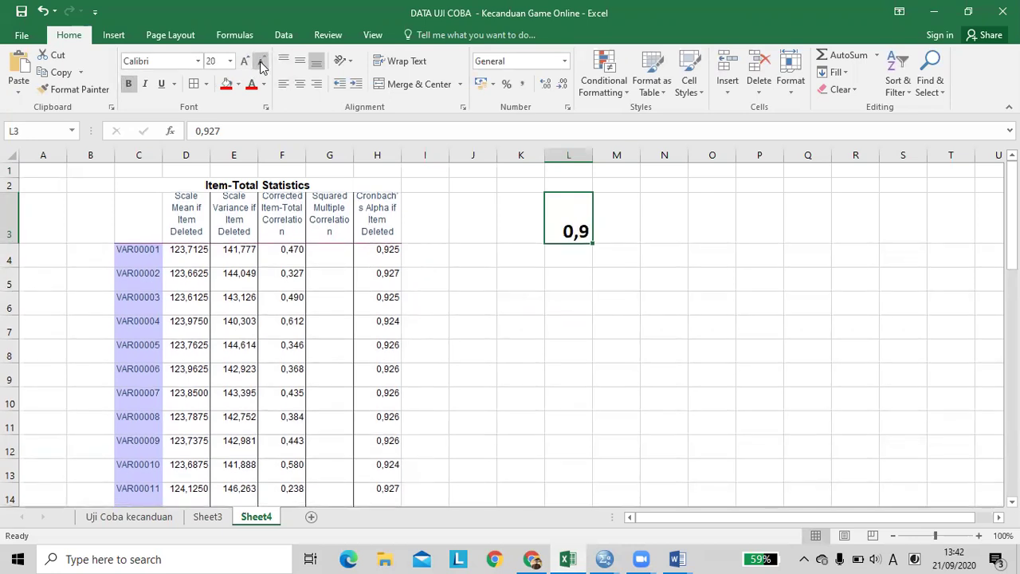
pyautogui.click(261, 63)
pyautogui.click(261, 63)
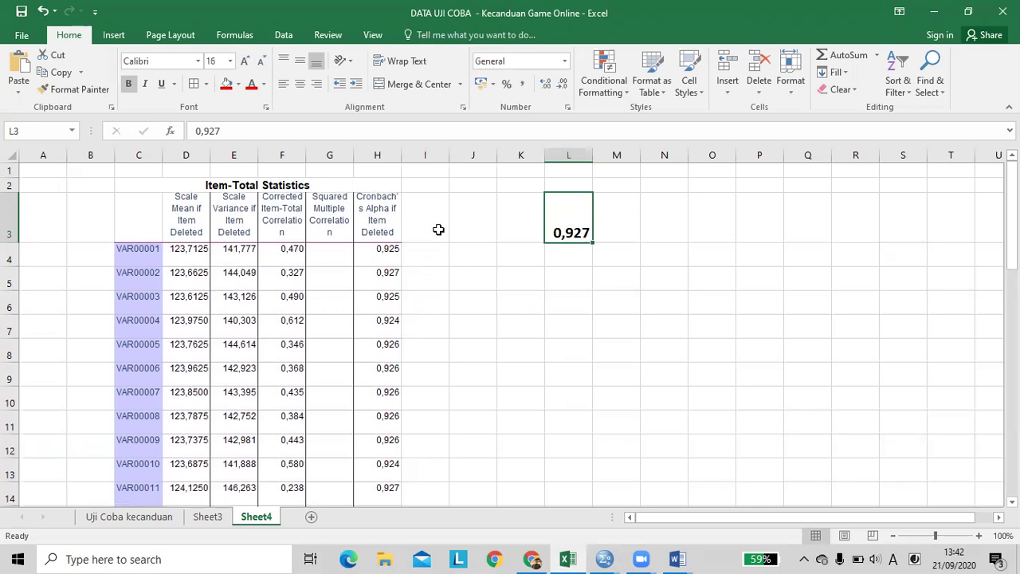
pyautogui.click(467, 275)
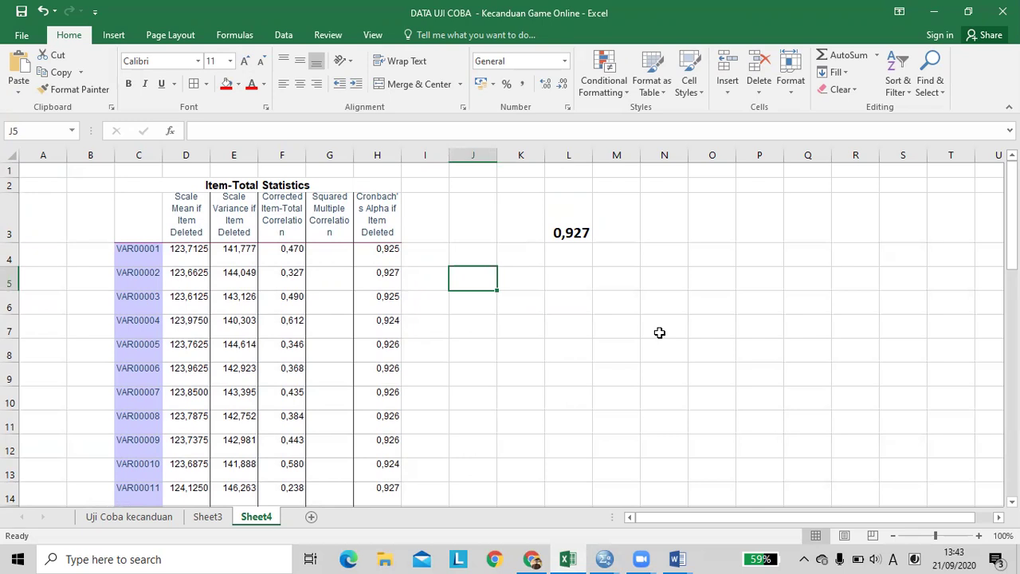
# Fill the Cronbach's Alpha if Item Deleted header in H3 with light green and widen column H slightly to fit its text.
pyautogui.click(380, 214)
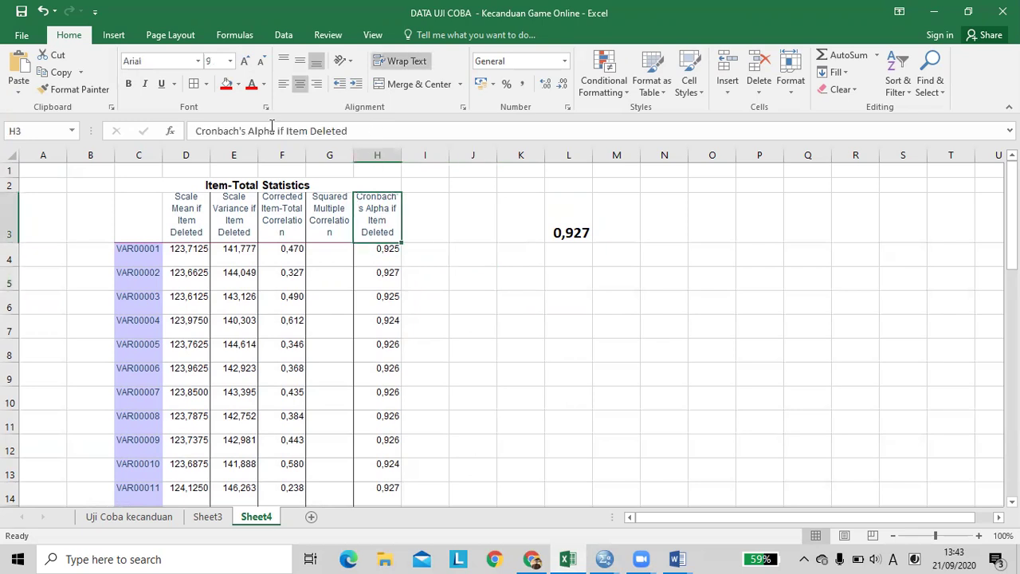
pyautogui.click(239, 84)
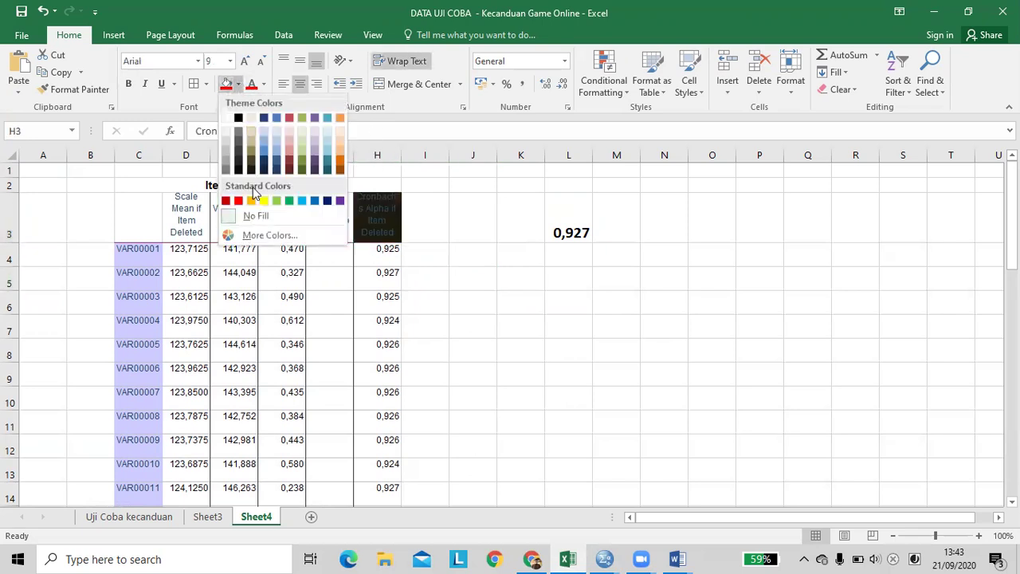
pyautogui.click(276, 200)
pyautogui.click(471, 315)
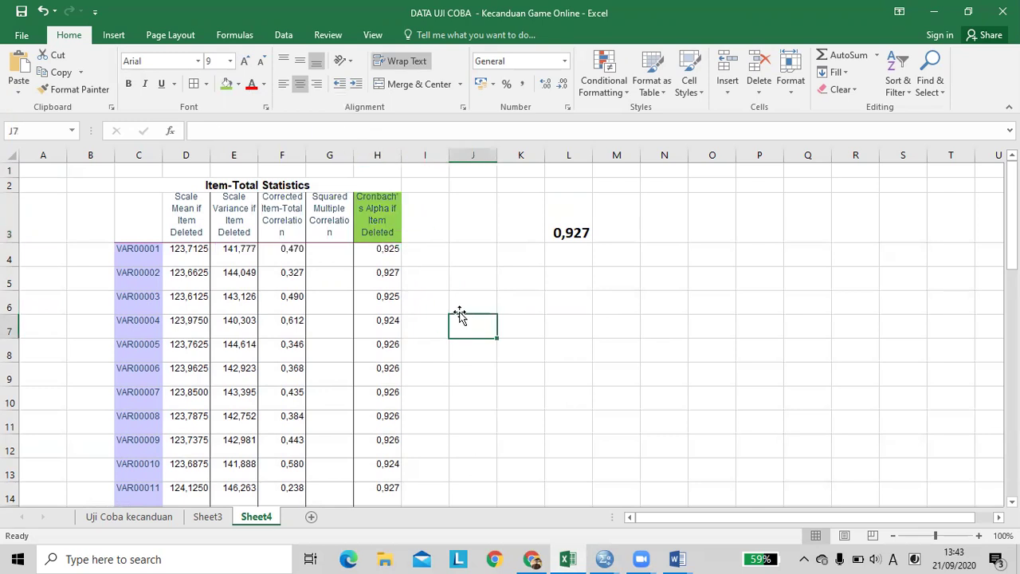
pyautogui.click(372, 260)
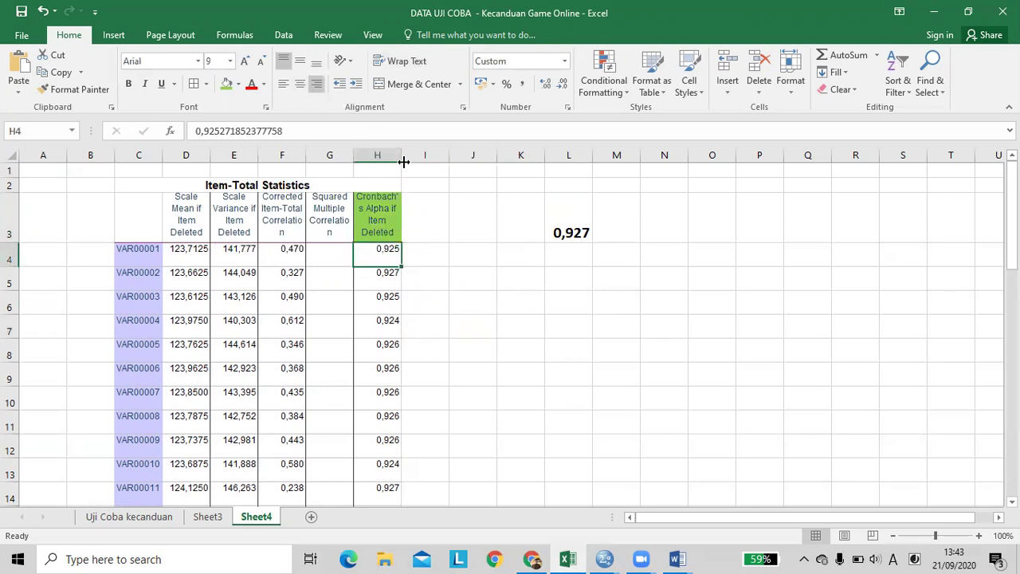
pyautogui.moveTo(404, 161); pyautogui.dragTo(416, 161)
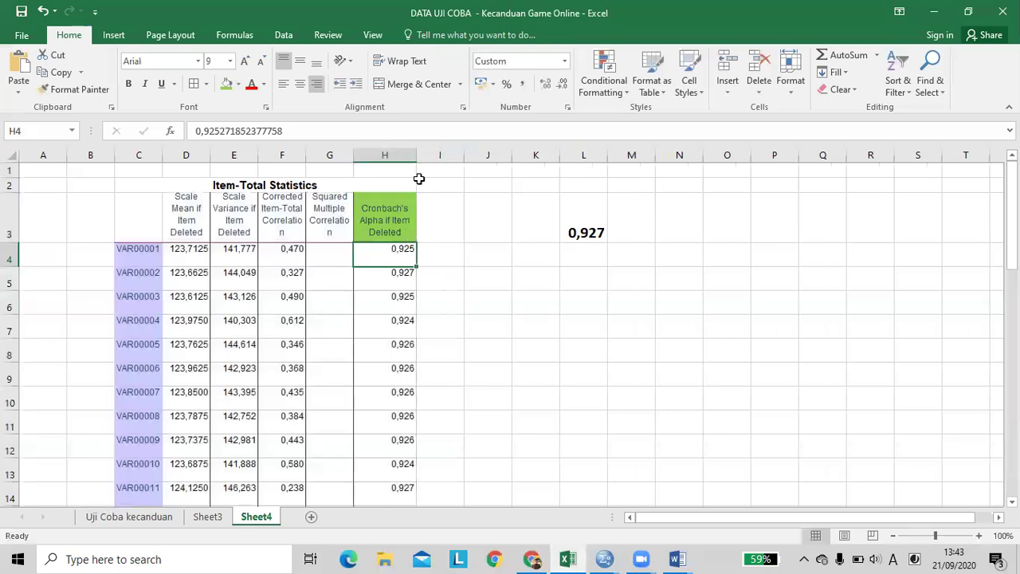
# Compare the Cronbach's Alpha if Item Deleted values for VAR00001 and VAR00002 with the overall alpha in cell L3 and Sheet3.
pyautogui.click(398, 277)
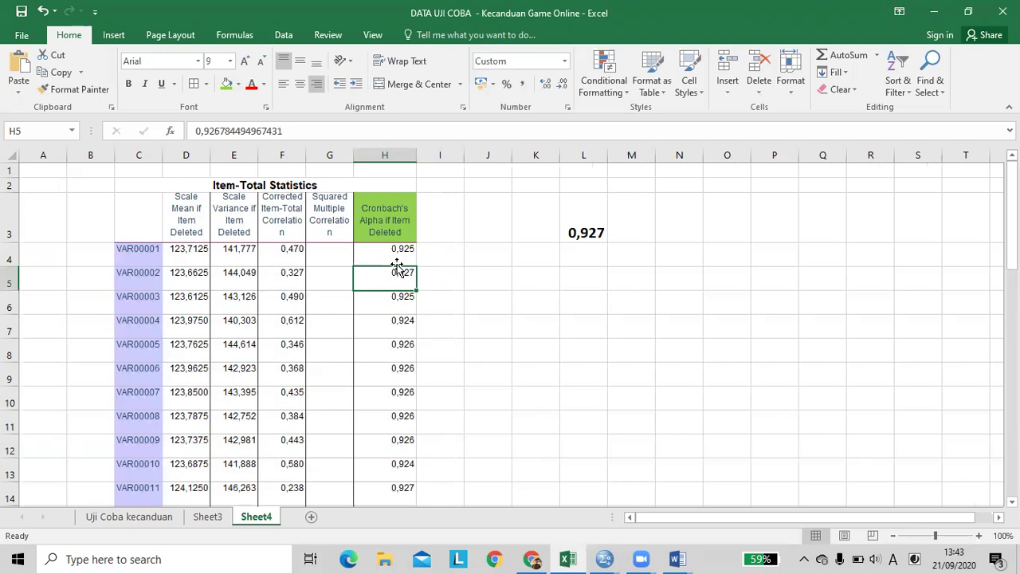
pyautogui.click(601, 221)
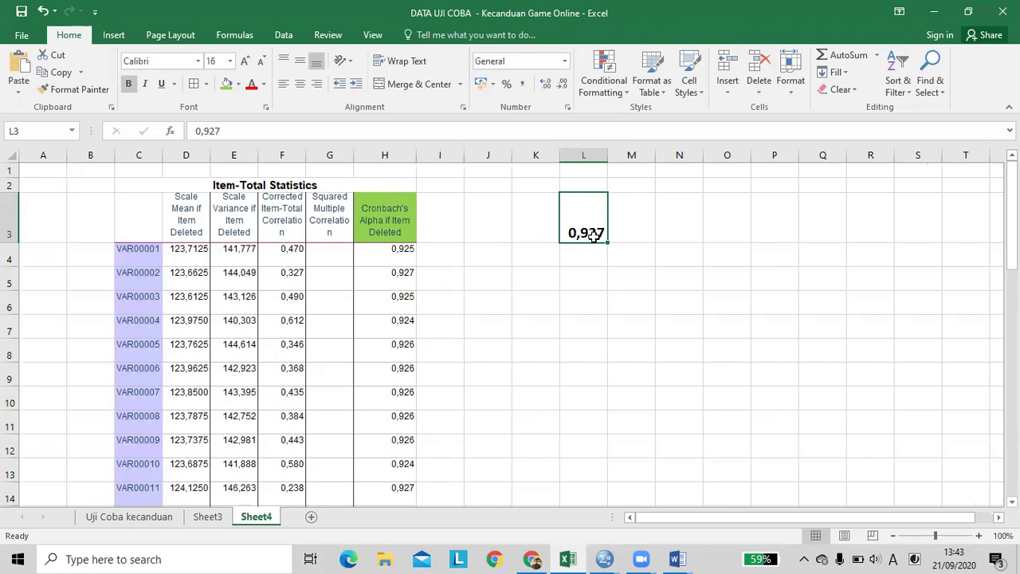
pyautogui.click(137, 254)
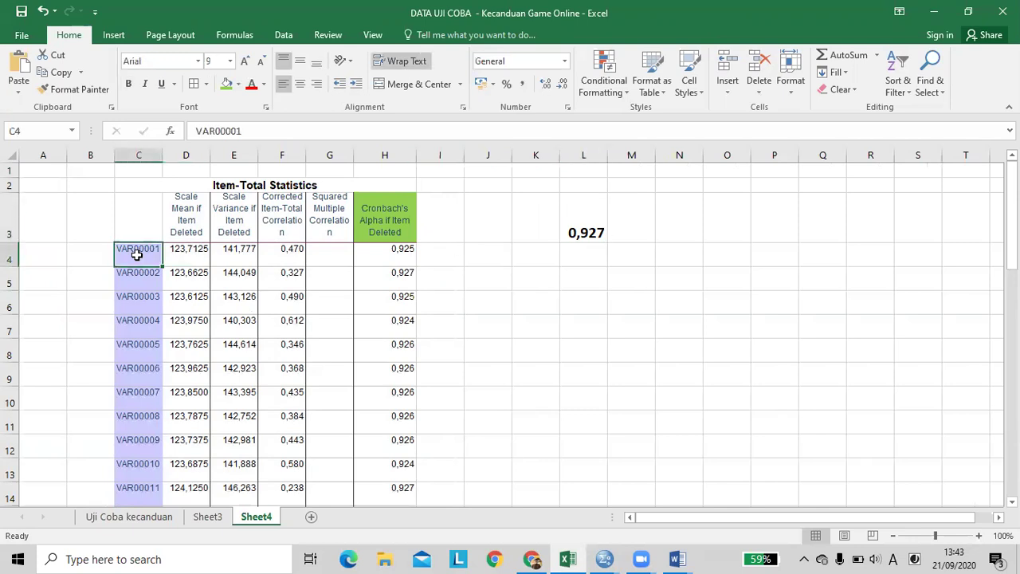
pyautogui.click(390, 259)
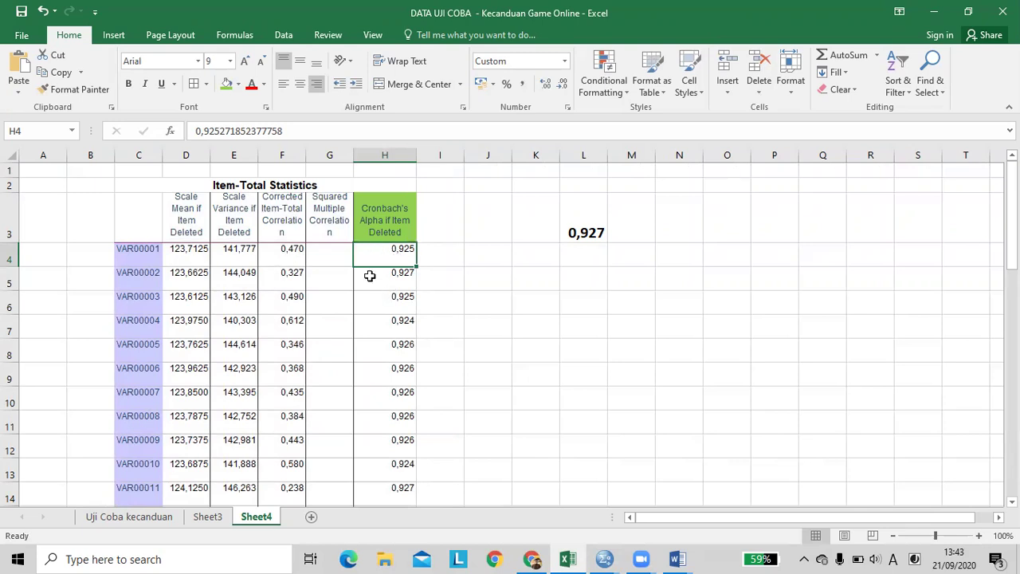
pyautogui.click(207, 516)
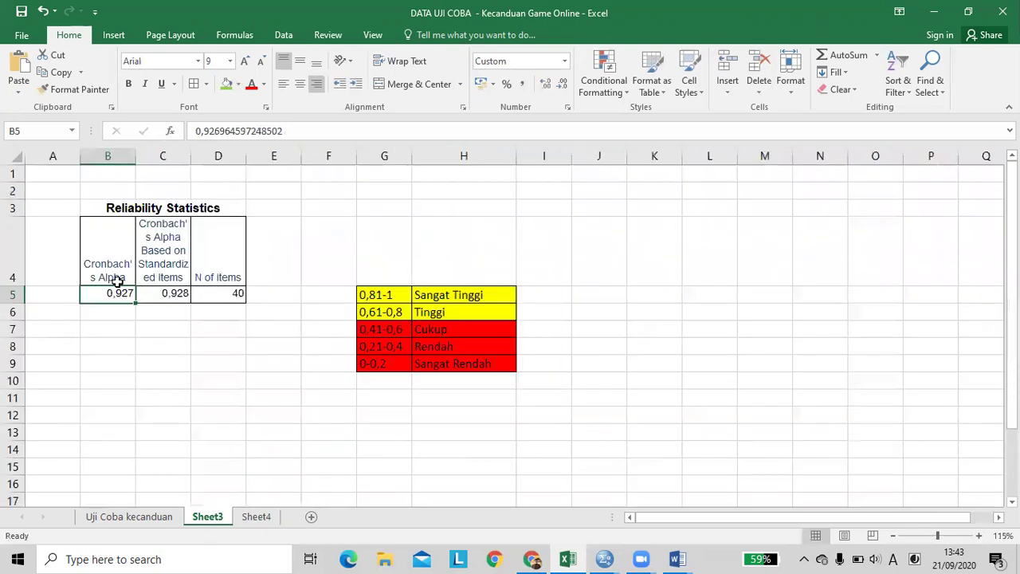
pyautogui.click(267, 518)
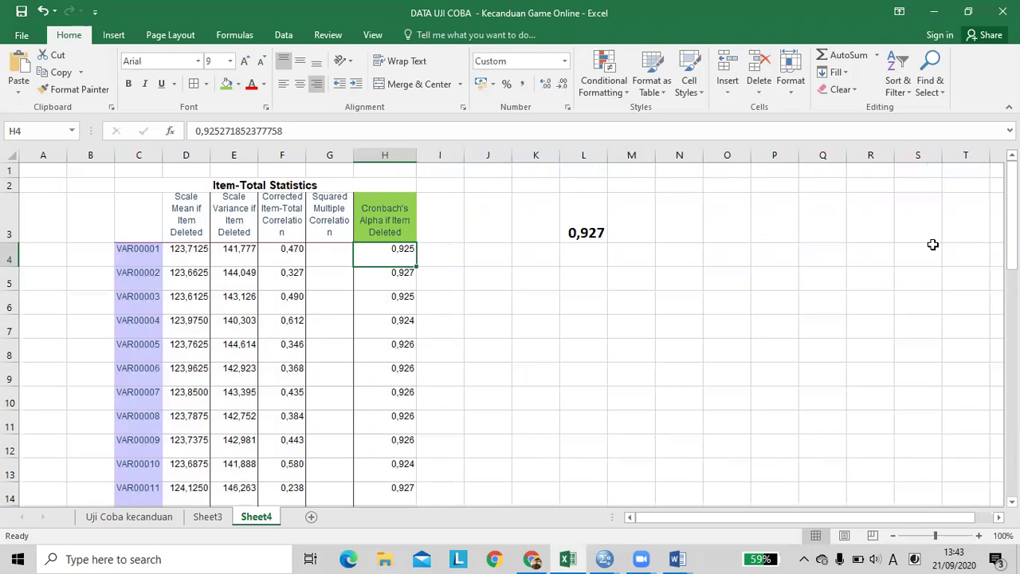
pyautogui.click(384, 280)
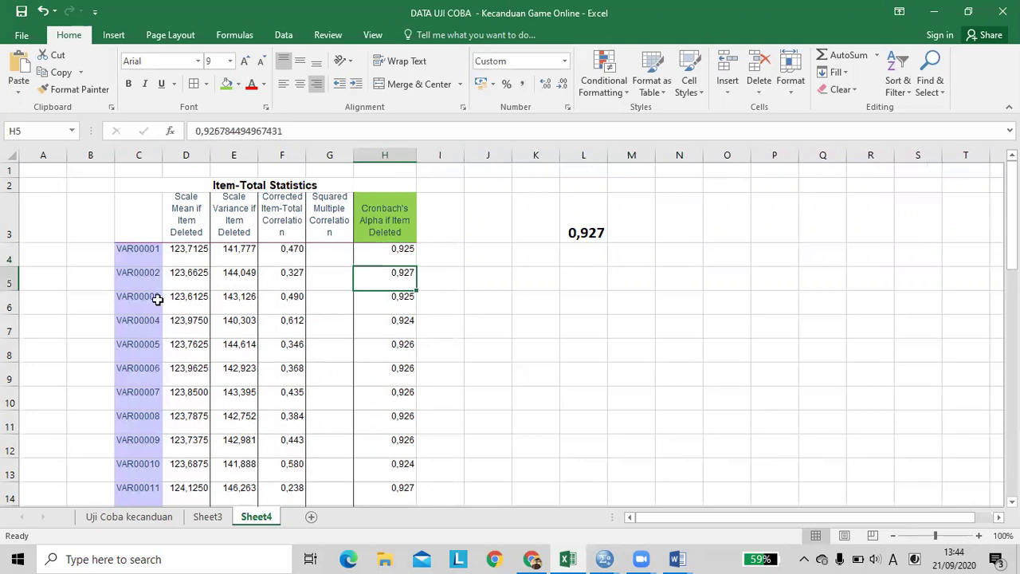
pyautogui.click(128, 284)
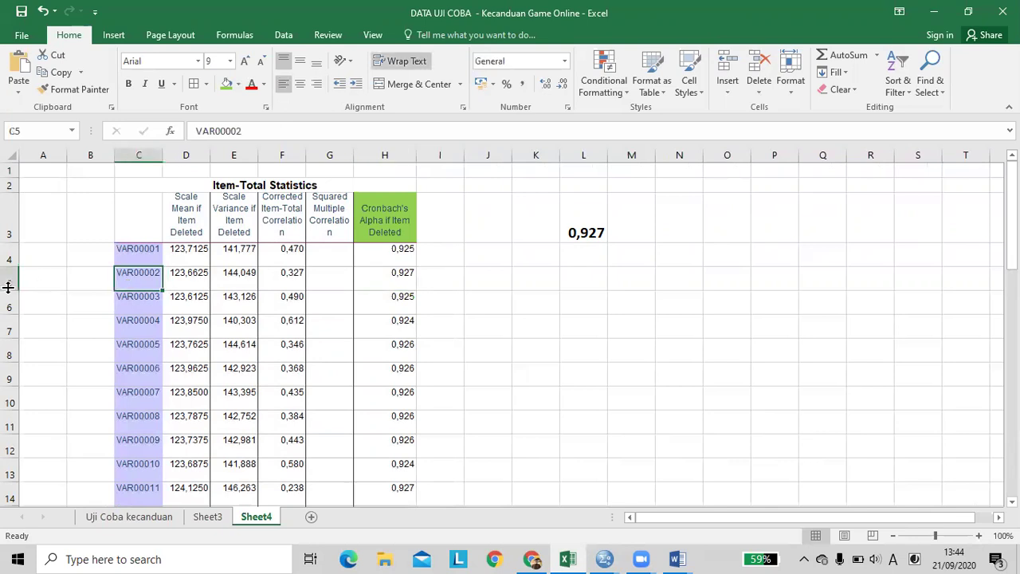
pyautogui.click(10, 284)
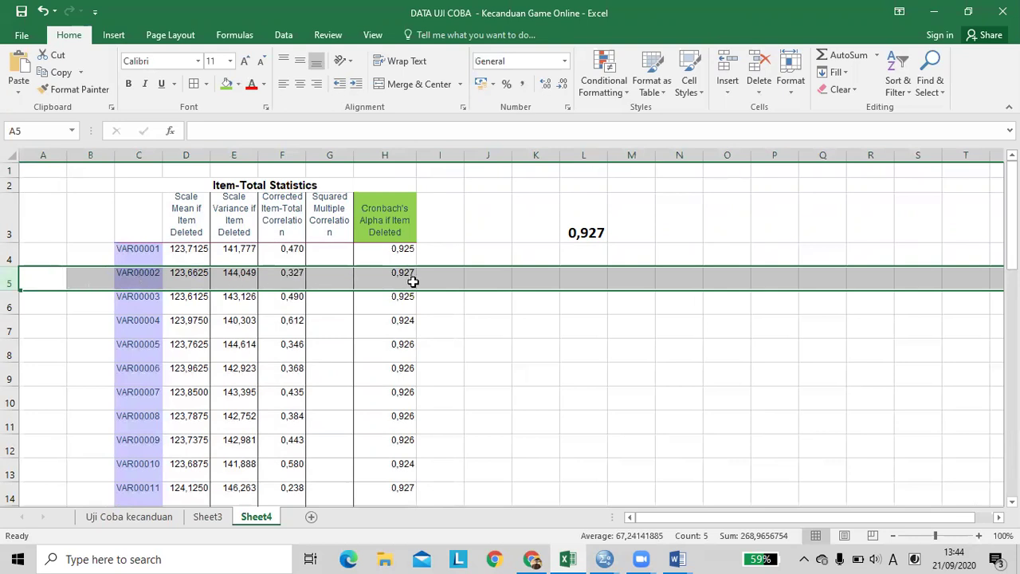
pyautogui.click(594, 231)
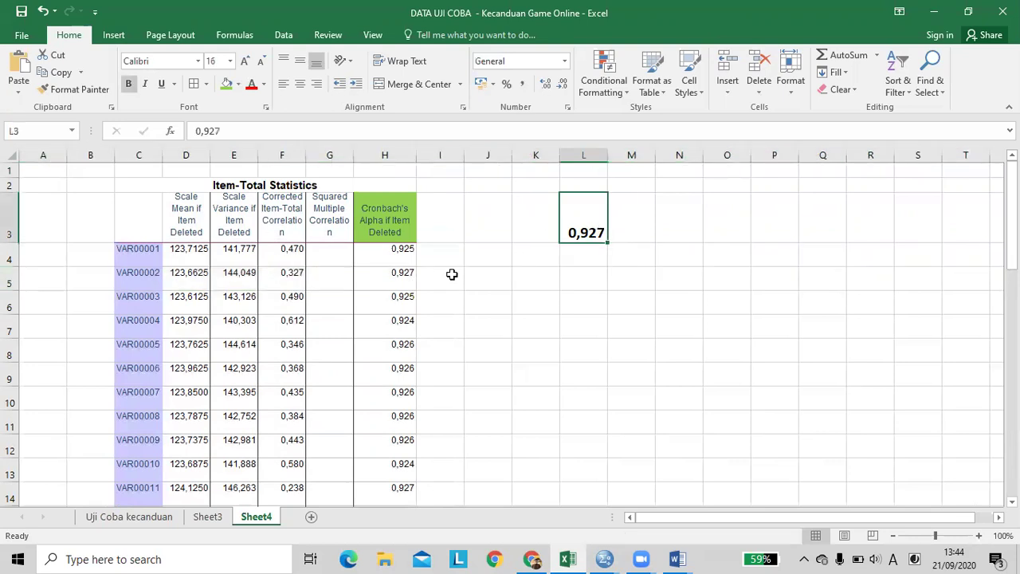
pyautogui.click(387, 283)
pyautogui.click(576, 231)
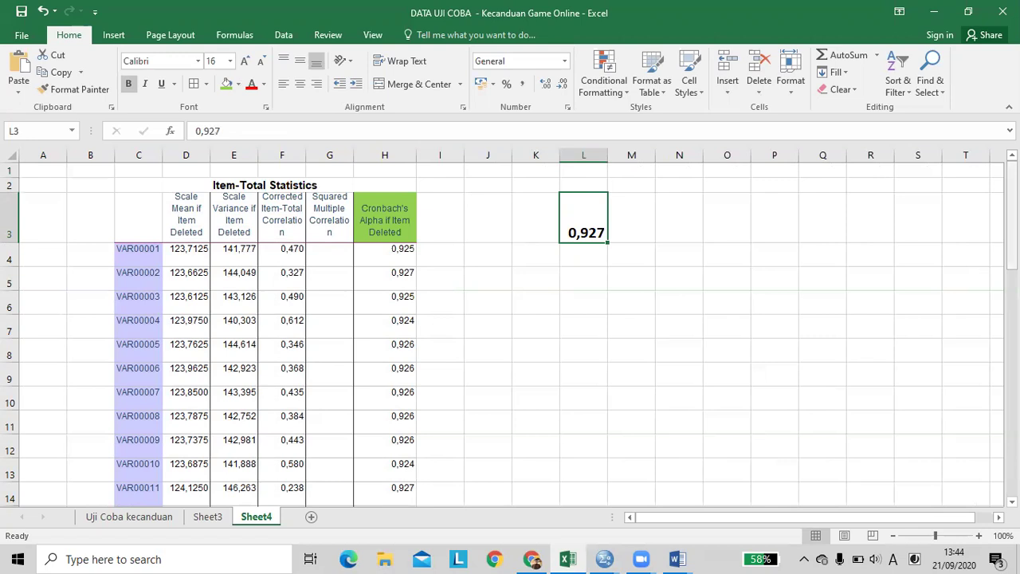
# Scan all item-deleted alphas in Sheet4, compare VAR00001 and VAR00002 with the overall alpha in L3, and consult the reliability categories in Sheet3.
pyautogui.moveTo(1011, 230); pyautogui.dragTo(1011, 235)
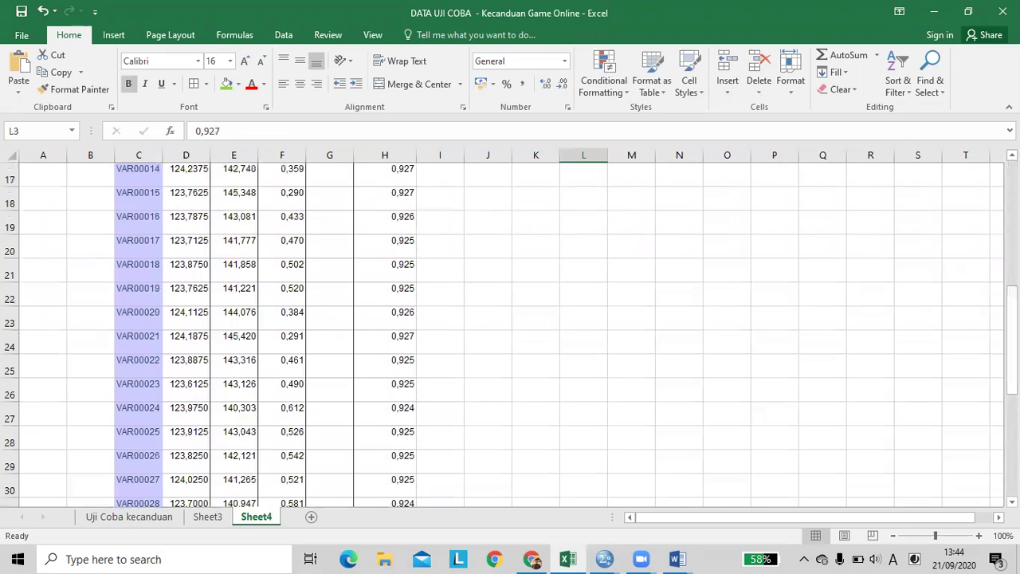
pyautogui.moveTo(1011, 334); pyautogui.dragTo(1011, 307)
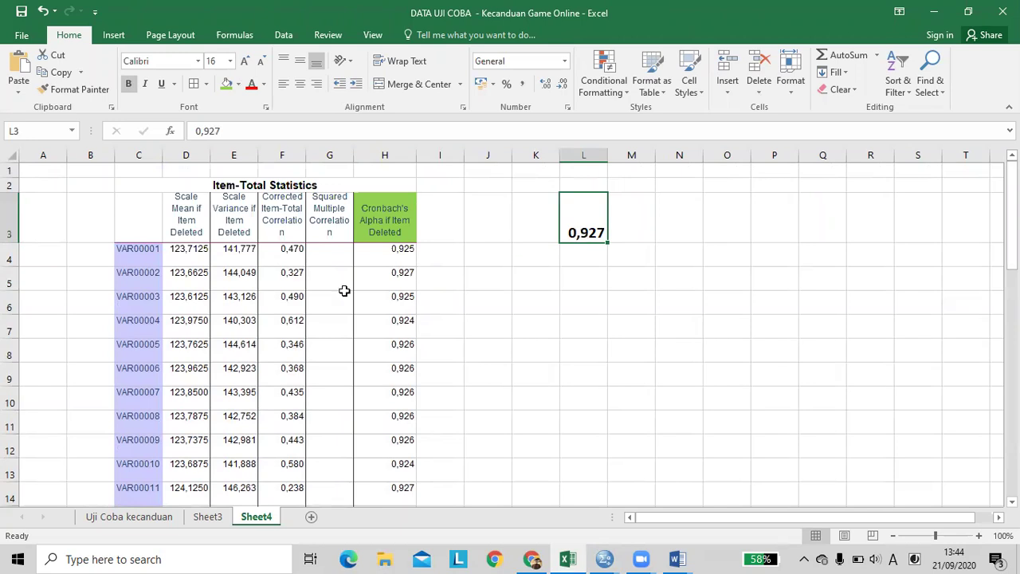
pyautogui.click(385, 253)
pyautogui.click(386, 277)
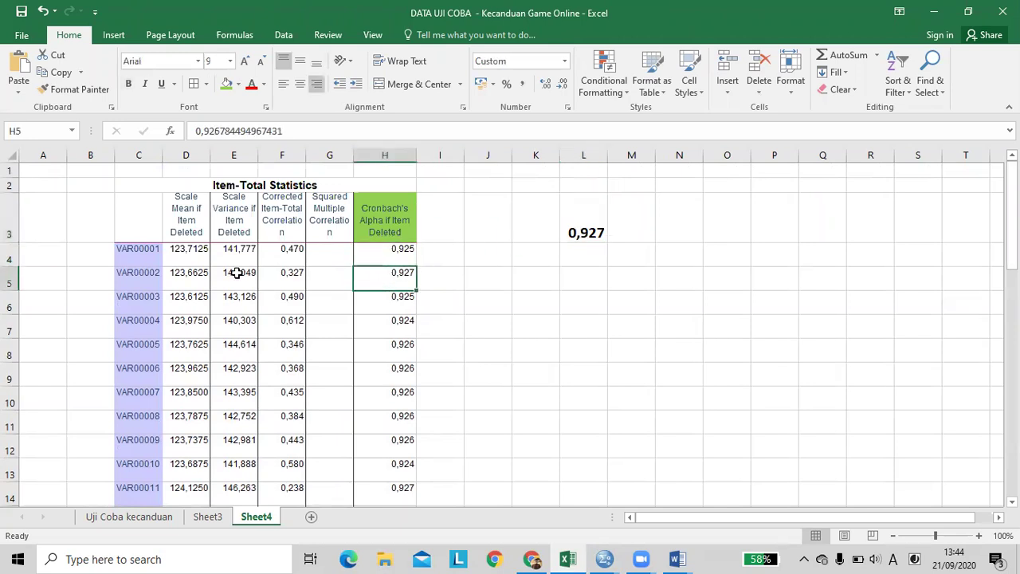
pyautogui.click(152, 273)
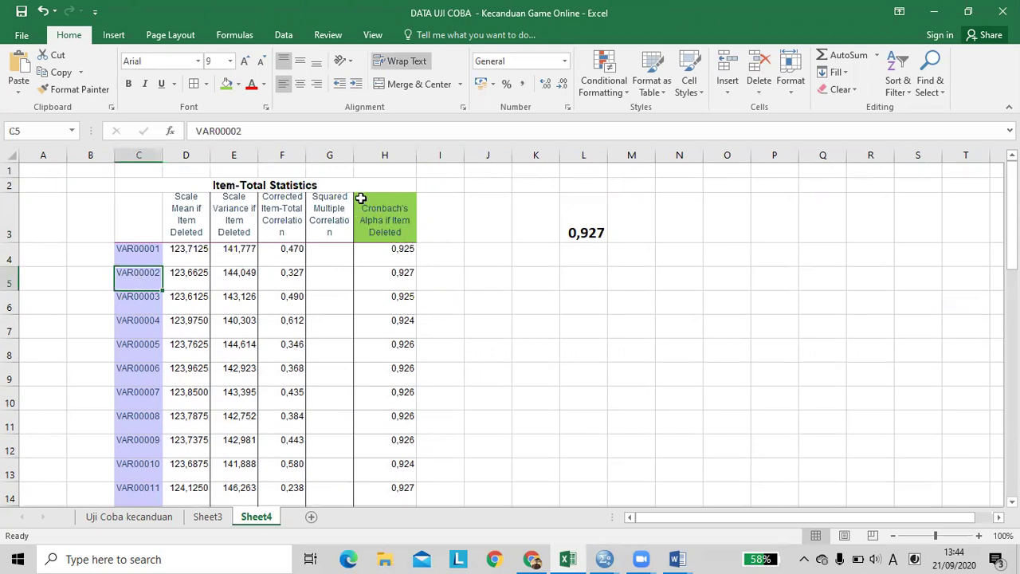
pyautogui.click(398, 248)
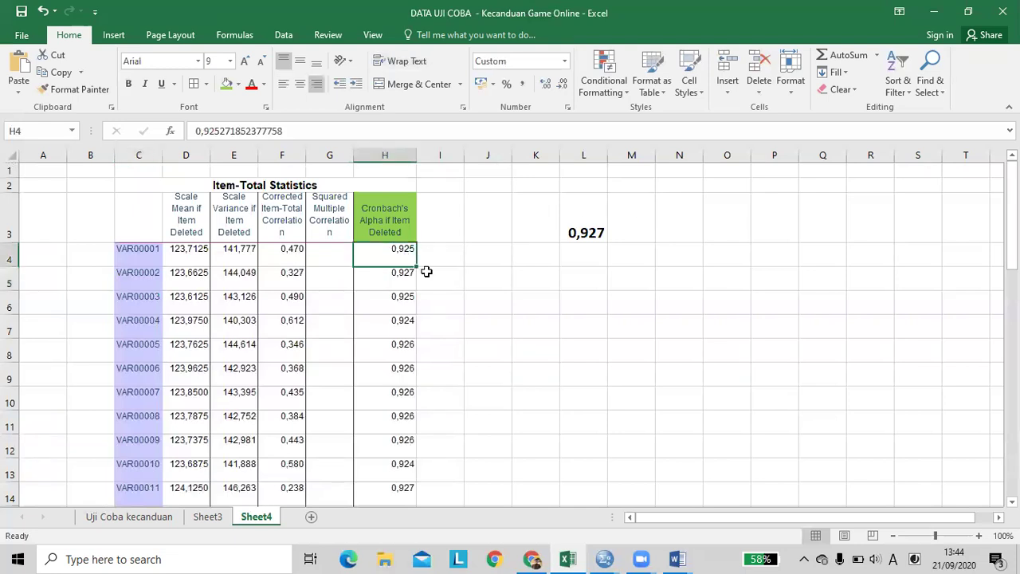
pyautogui.click(391, 274)
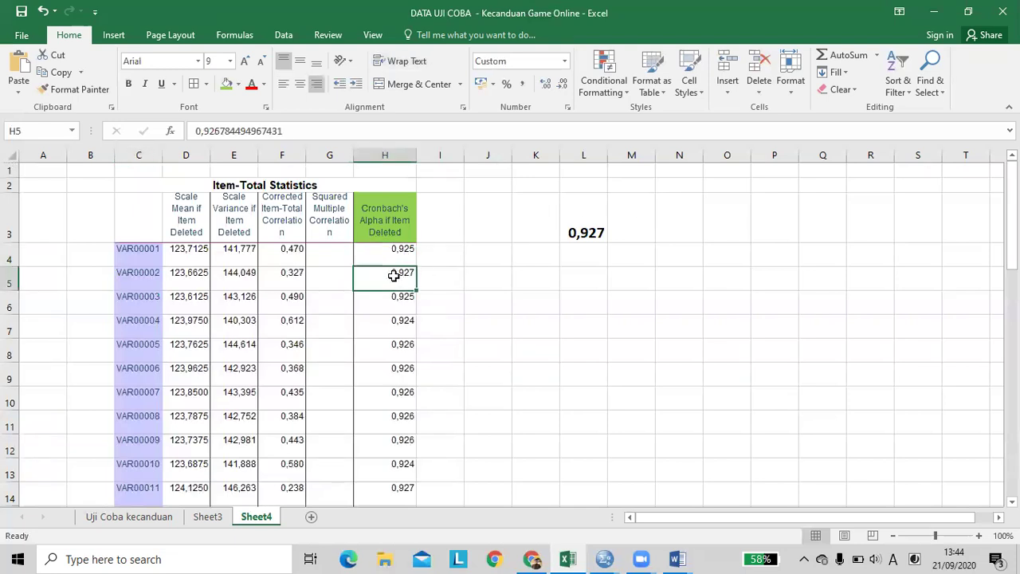
pyautogui.click(587, 218)
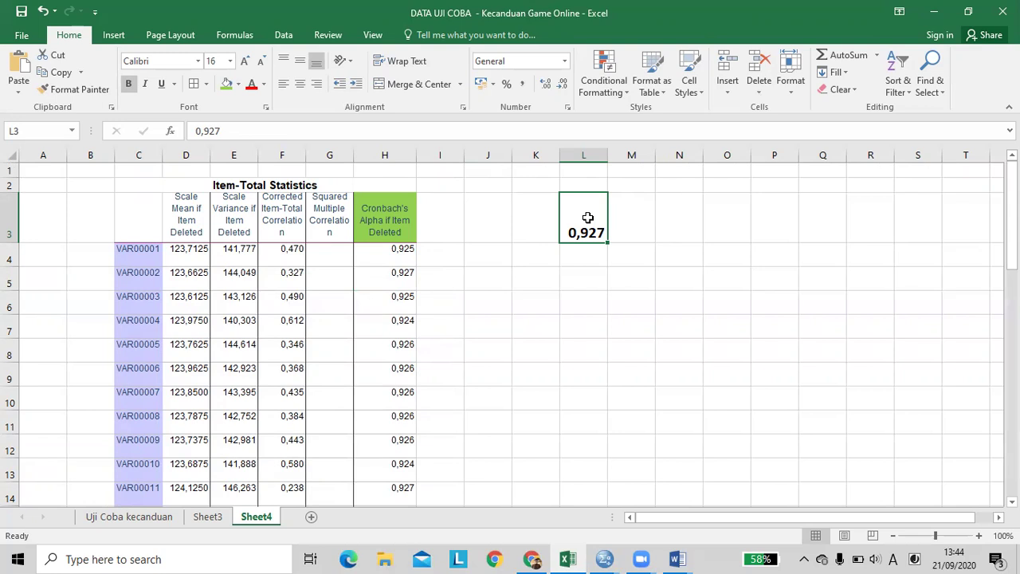
pyautogui.click(208, 517)
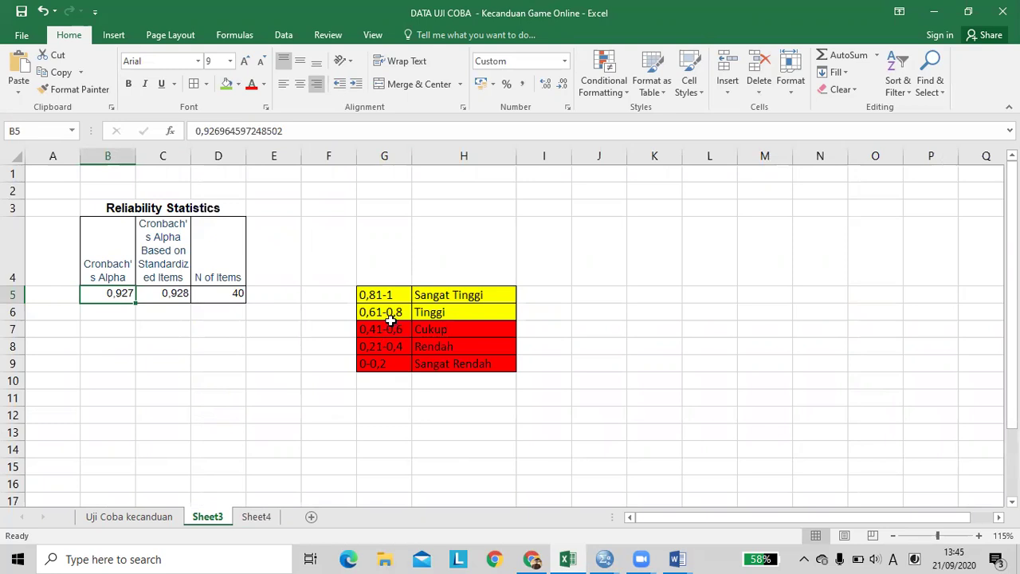
pyautogui.click(256, 518)
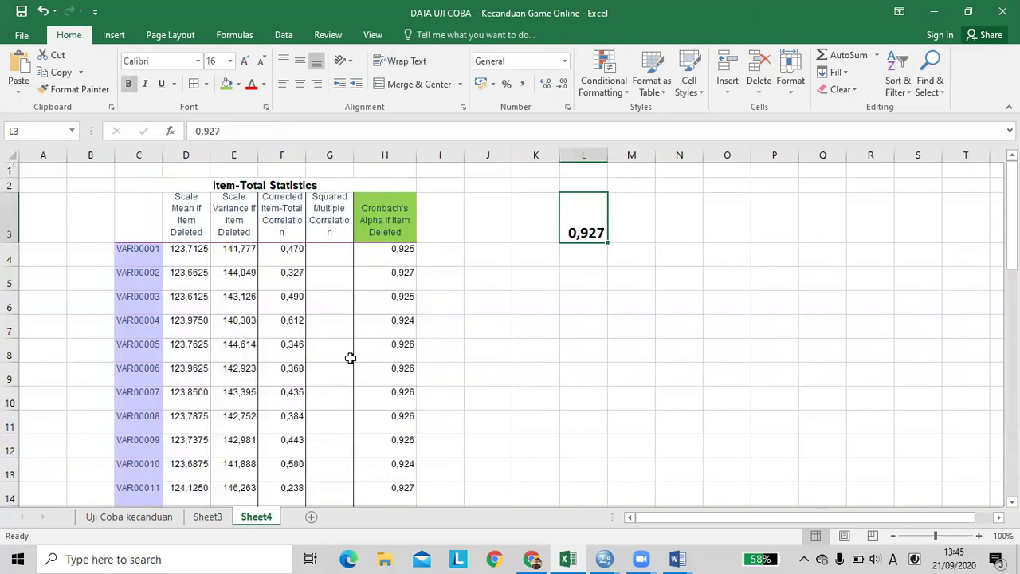
# Go through the Cronbach's Alpha if Item Deleted values of VAR00001 to VAR00007 in Sheet4 one by one.
pyautogui.click(377, 262)
pyautogui.click(382, 283)
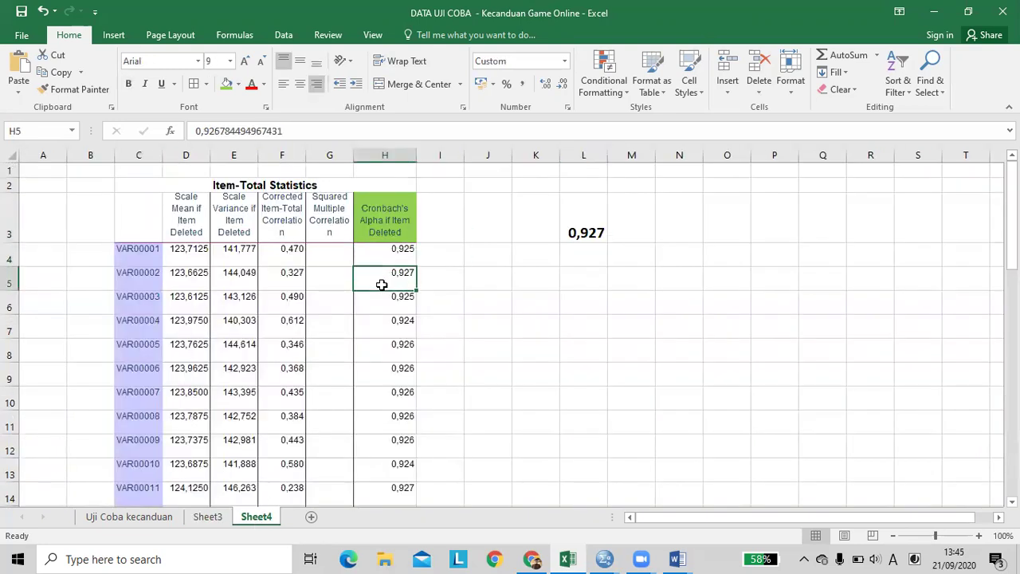
pyautogui.click(387, 309)
pyautogui.click(387, 325)
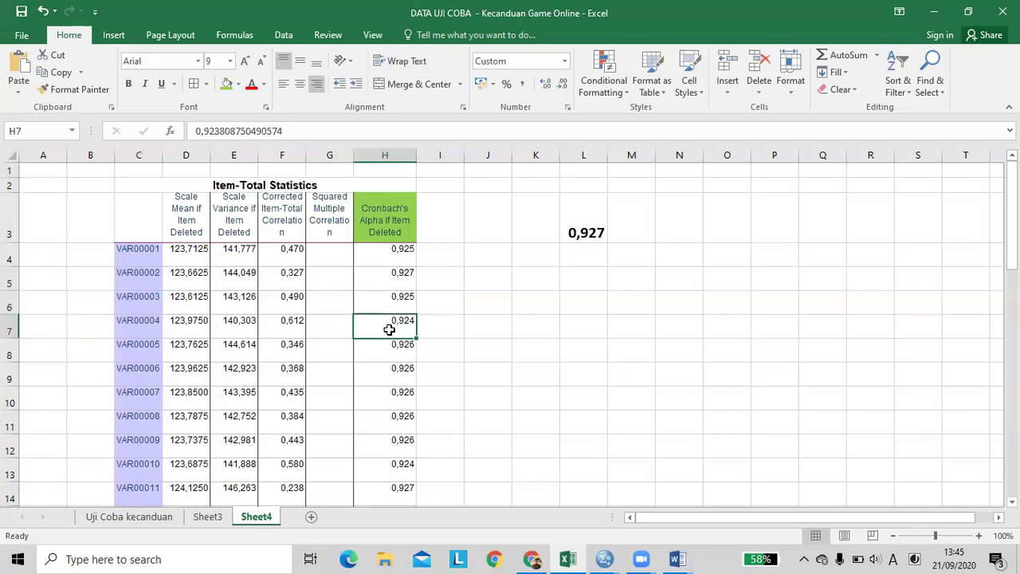
pyautogui.click(386, 352)
pyautogui.click(387, 376)
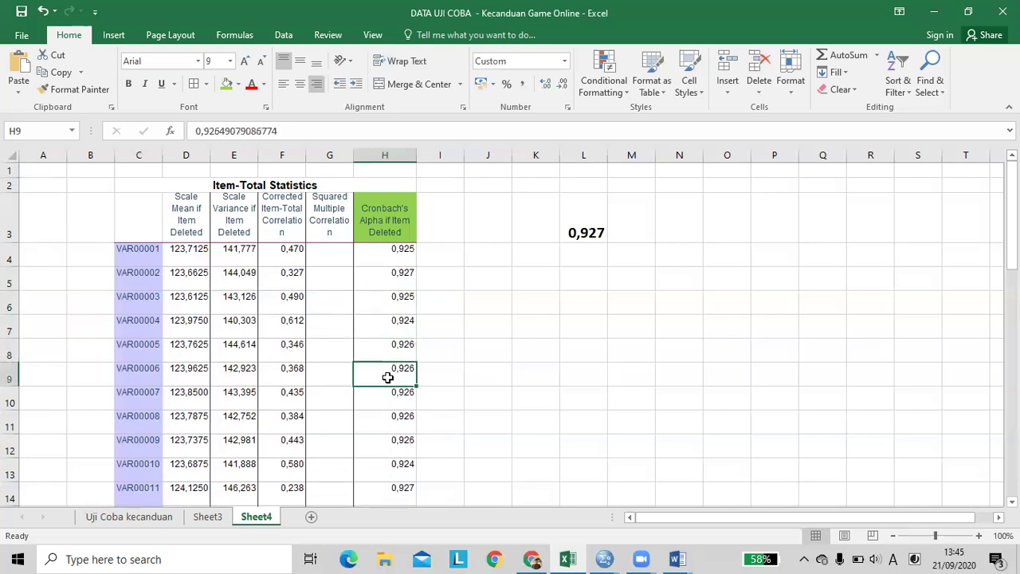
pyautogui.click(391, 397)
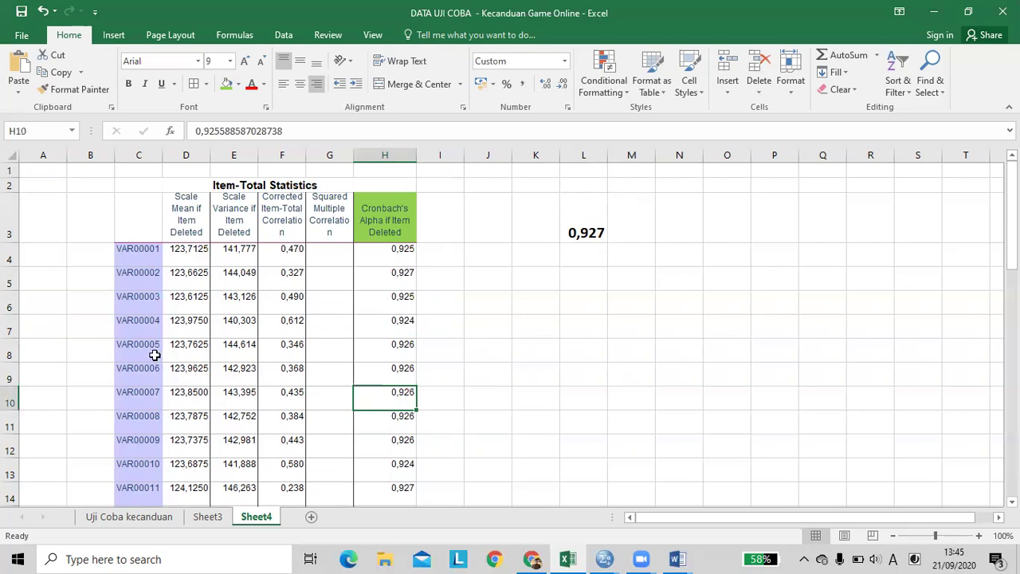
pyautogui.click(140, 398)
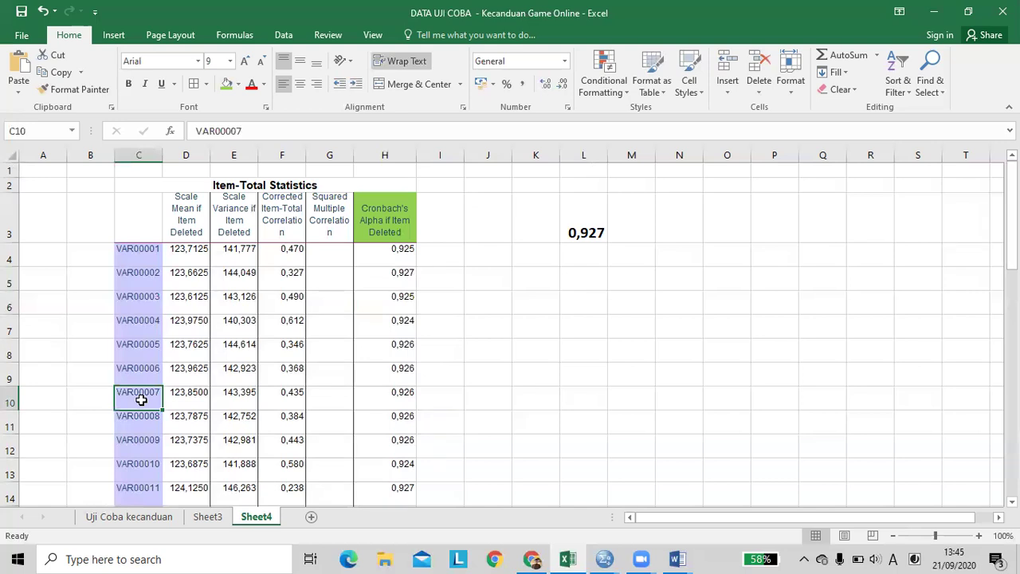
# Move the Reliability Statistics table in Sheet3 from B3:D5 to start at cell N12 and select its Cronbach's Alpha value.
pyautogui.click(207, 517)
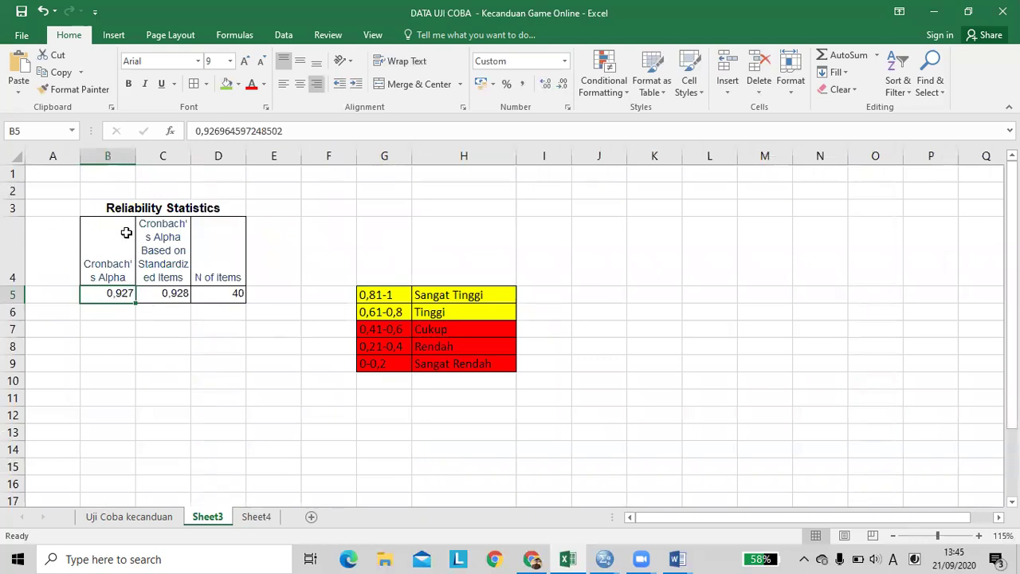
pyautogui.click(280, 280)
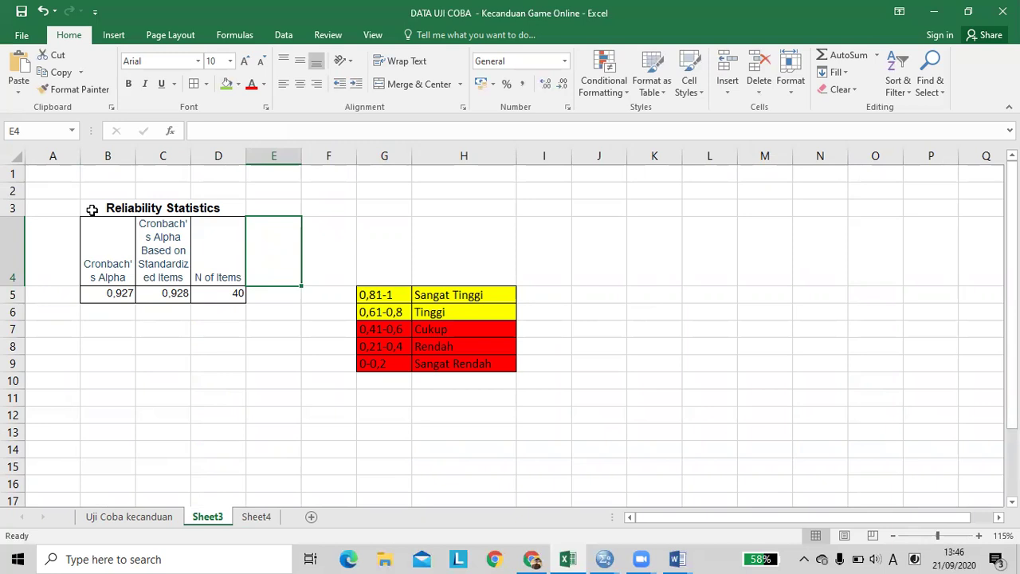
pyautogui.moveTo(93, 210); pyautogui.dragTo(198, 297)
pyautogui.hotkey('ctrl', 'c')
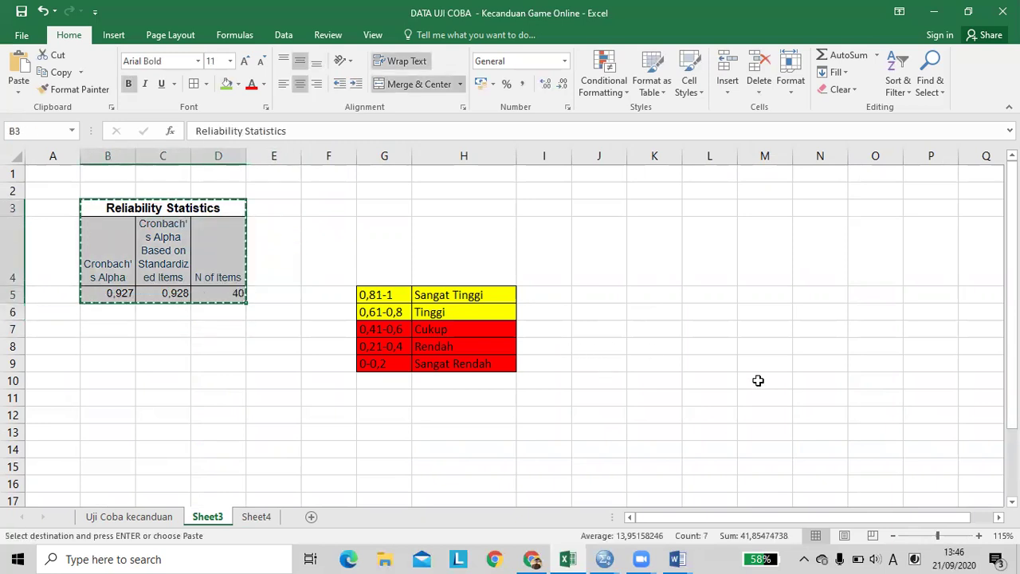
pyautogui.click(813, 412)
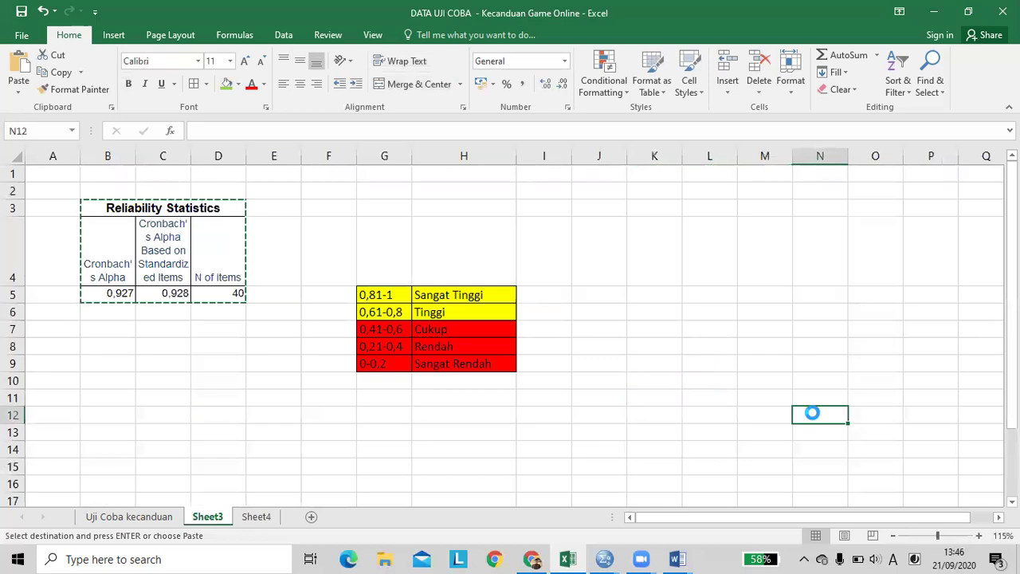
pyautogui.press('Return')
pyautogui.click(857, 281)
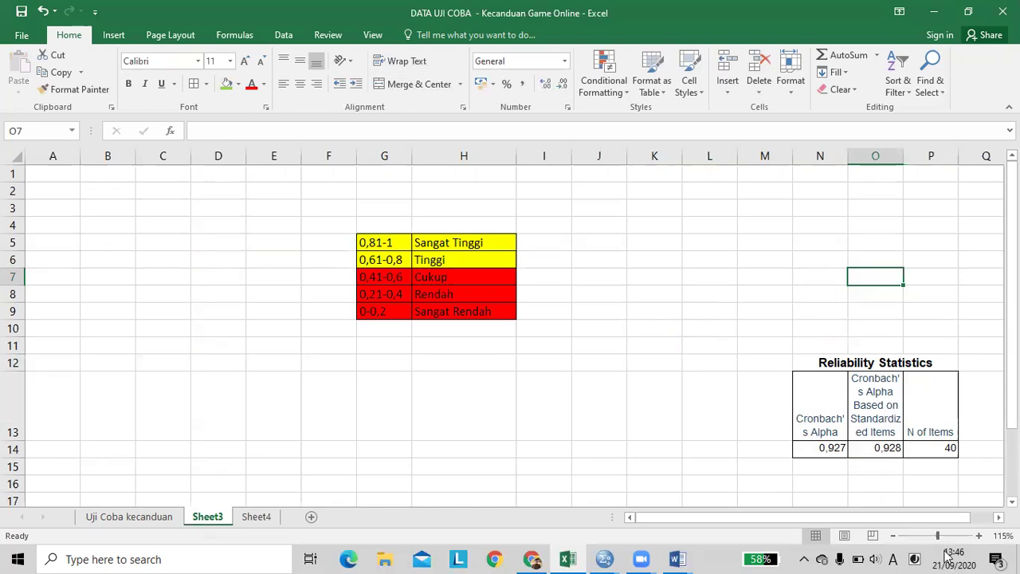
pyautogui.click(831, 450)
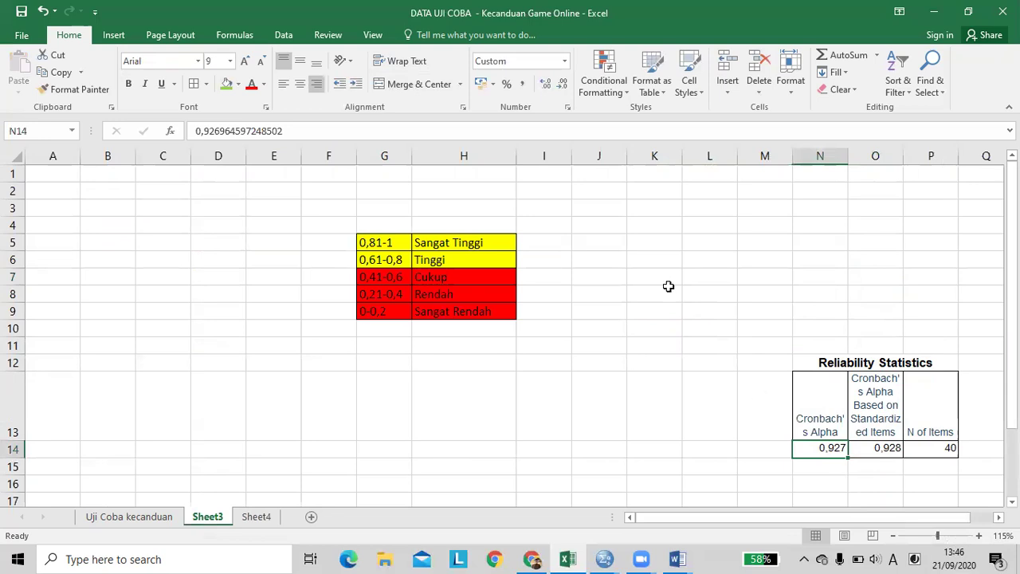